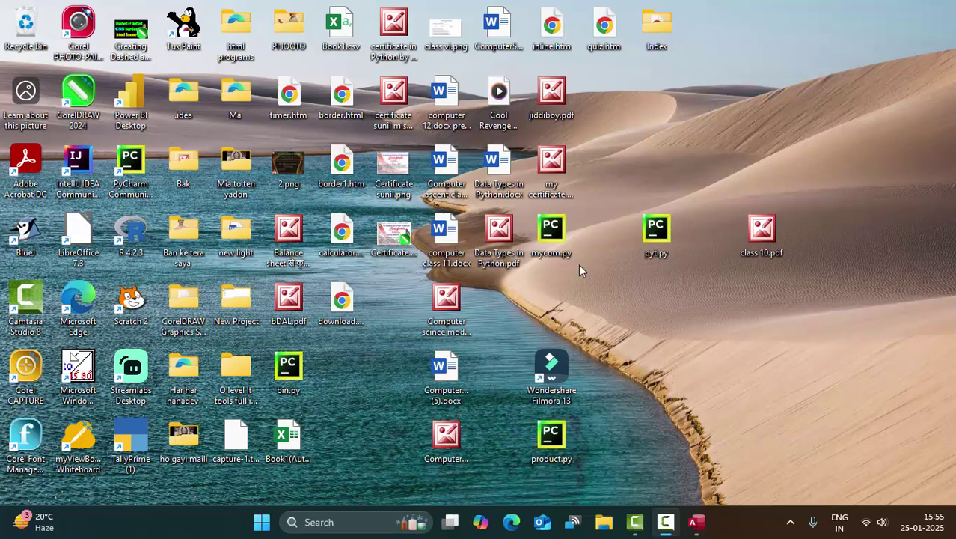
Switch to Access and close the DeductionR report, saving its design changes.
click(700, 519)
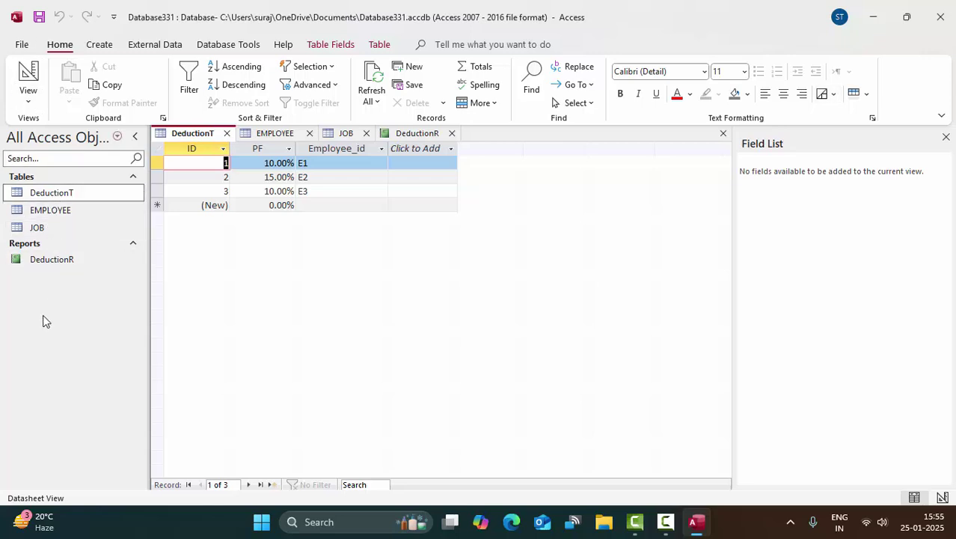
click(53, 195)
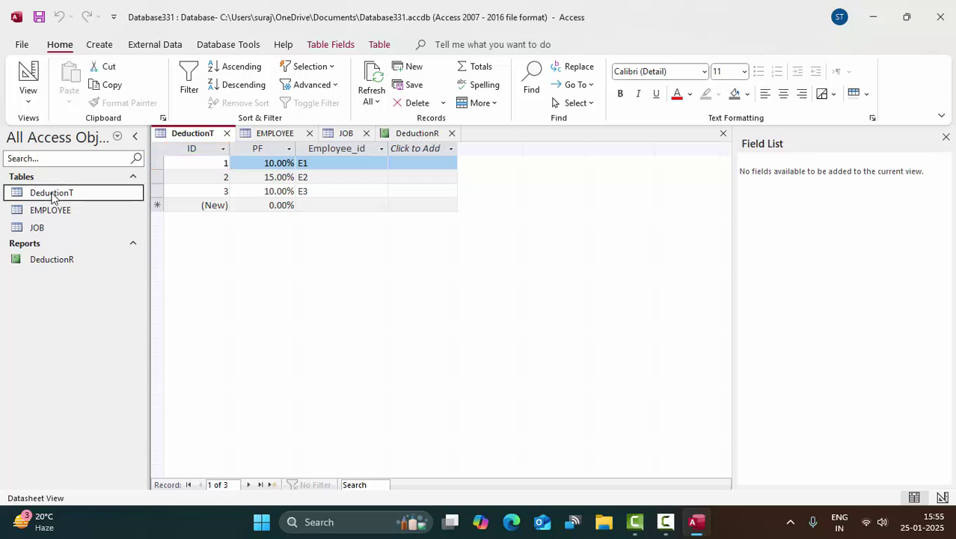
click(58, 211)
click(48, 229)
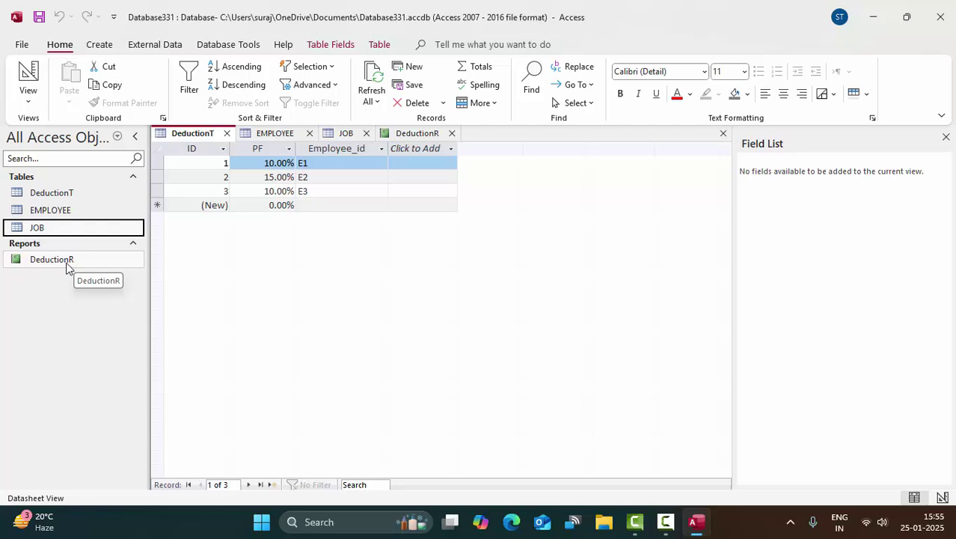
click(451, 133)
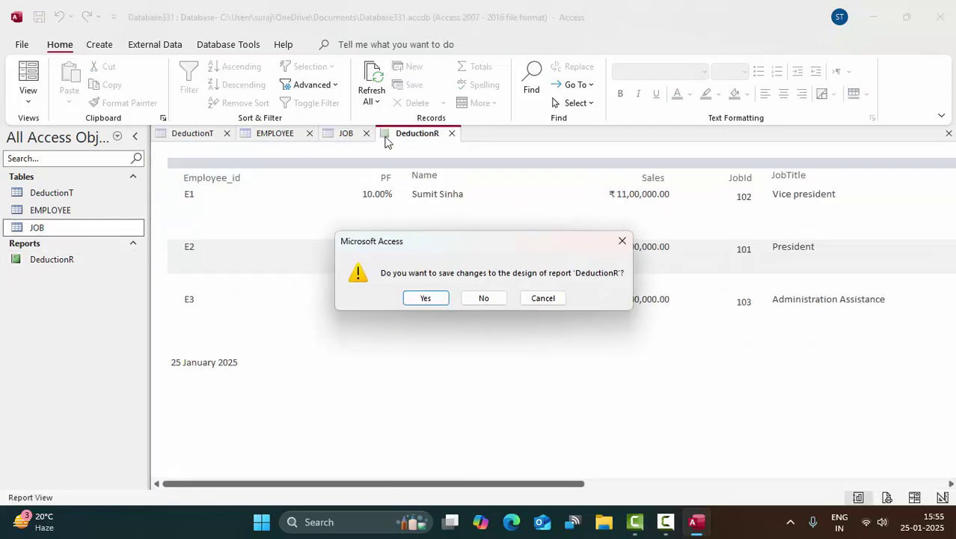
click(425, 298)
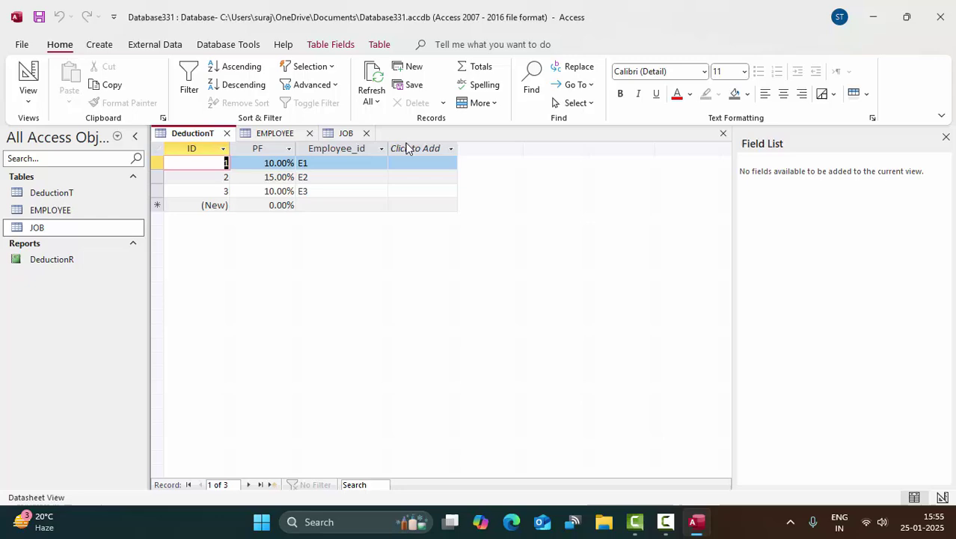
Close the open JOB, EMPLOYEE and DeductionT tables.
click(365, 133)
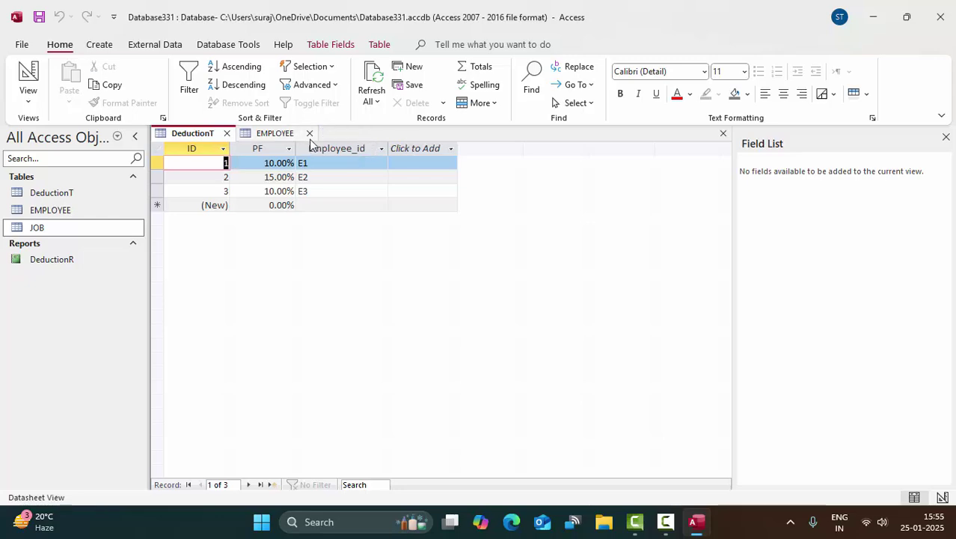
click(309, 134)
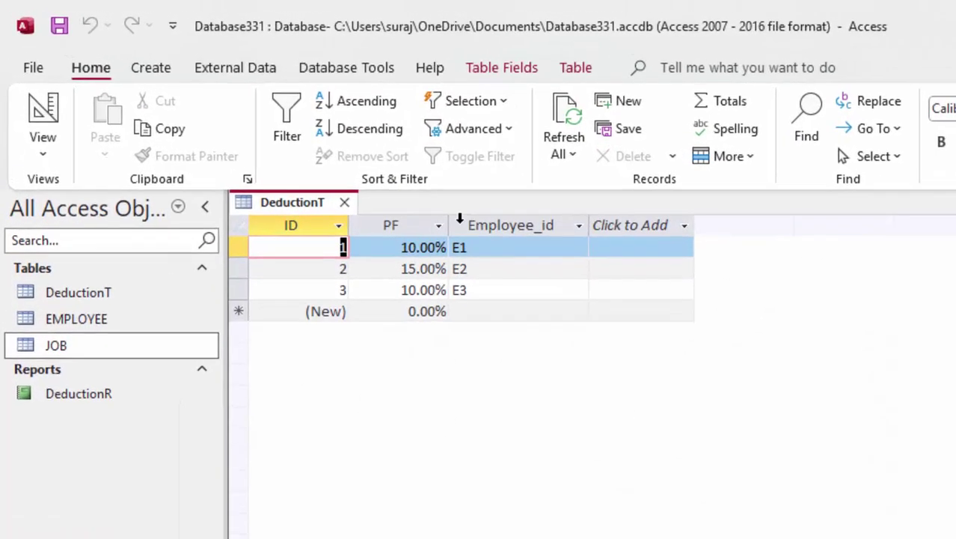
click(345, 202)
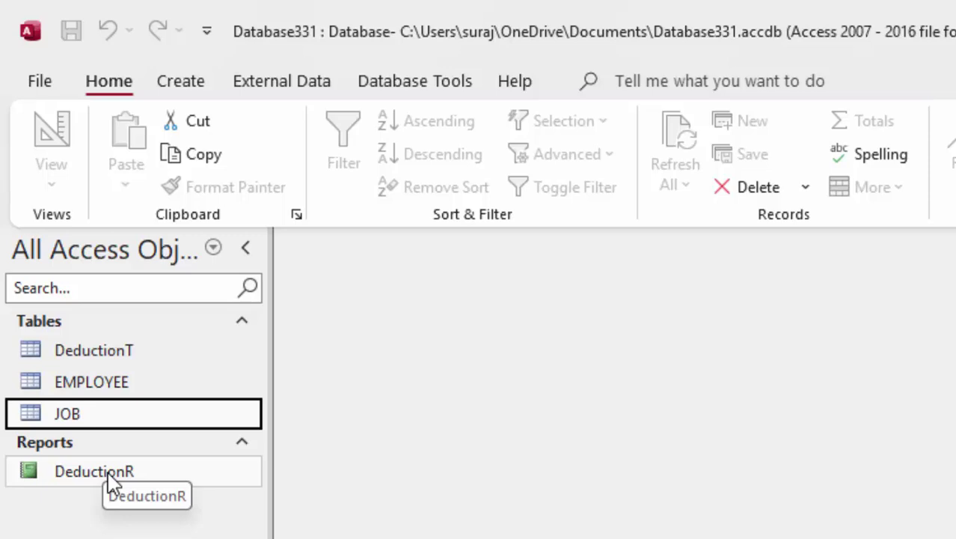
Open the DeductionT table and examine the PF and Employee_id values of its first record.
double_click(120, 350)
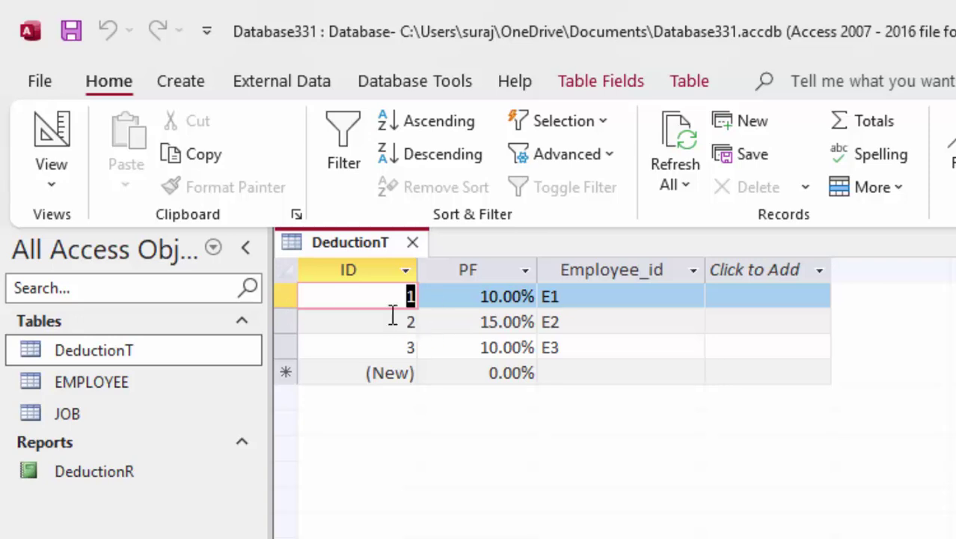
drag(462, 300, 570, 299)
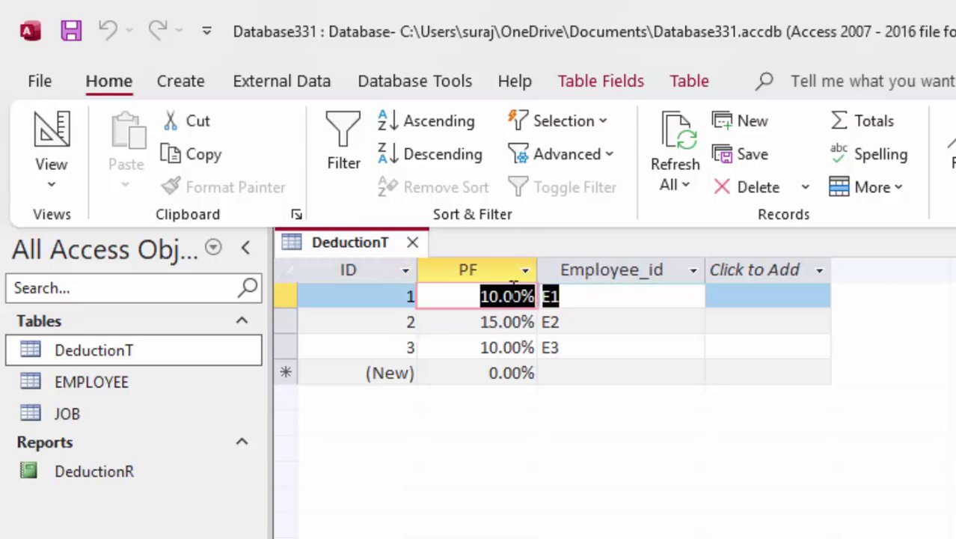
click(525, 297)
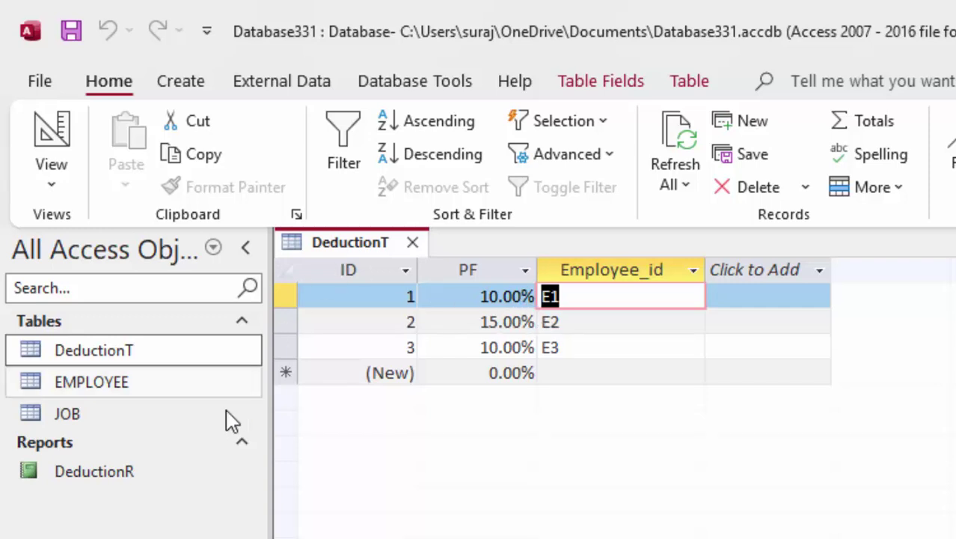
Open the EMPLOYEE table and examine the Employee_id, Name and JobId values of its first record.
click(179, 395)
double_click(179, 395)
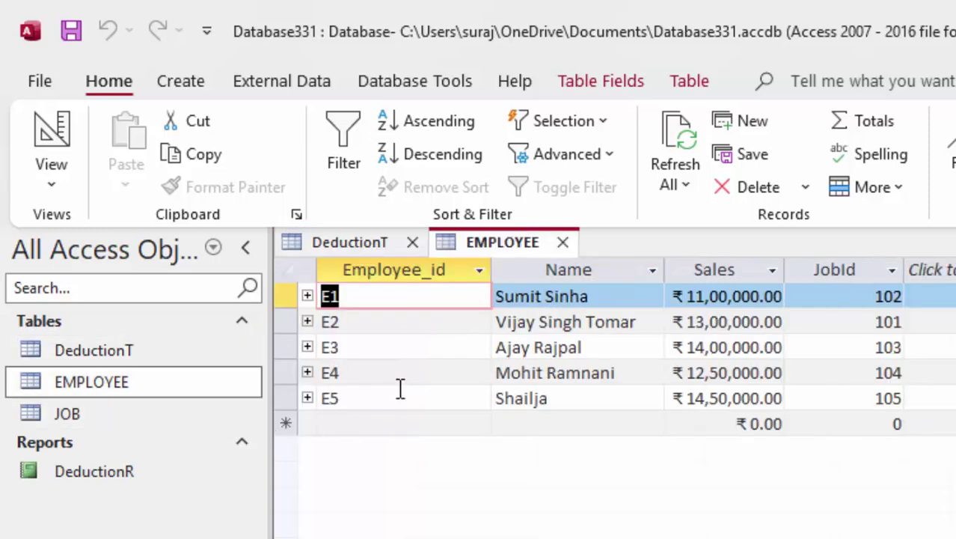
click(362, 298)
drag(362, 298, 295, 289)
drag(608, 294, 577, 275)
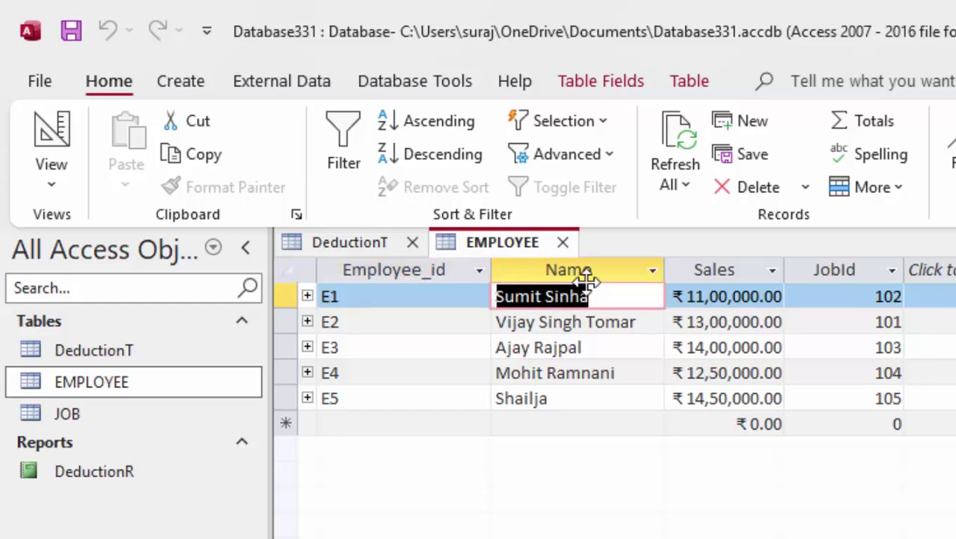
drag(864, 295, 904, 295)
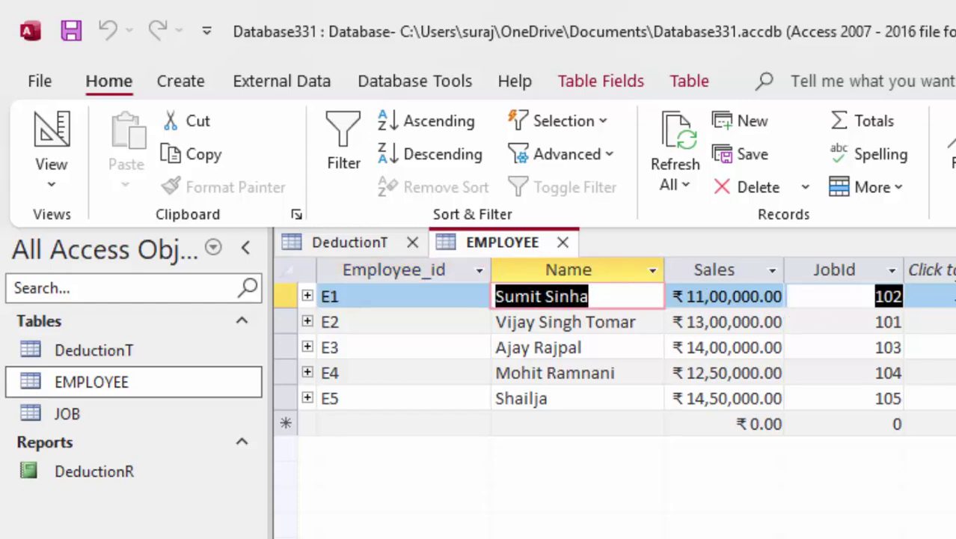
Open the JOB table and examine the JobId, JobTitle and Salary values of its first record.
double_click(196, 419)
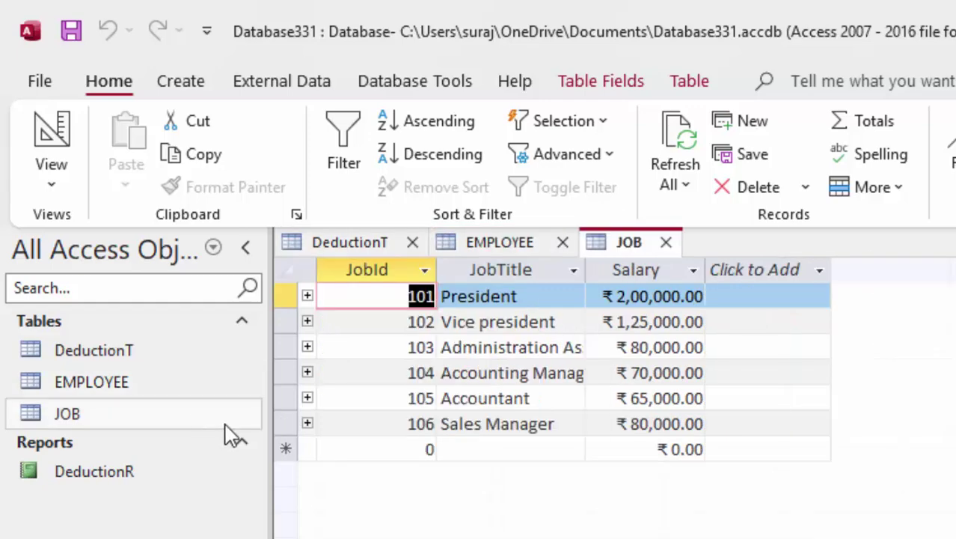
click(381, 303)
drag(381, 303, 455, 300)
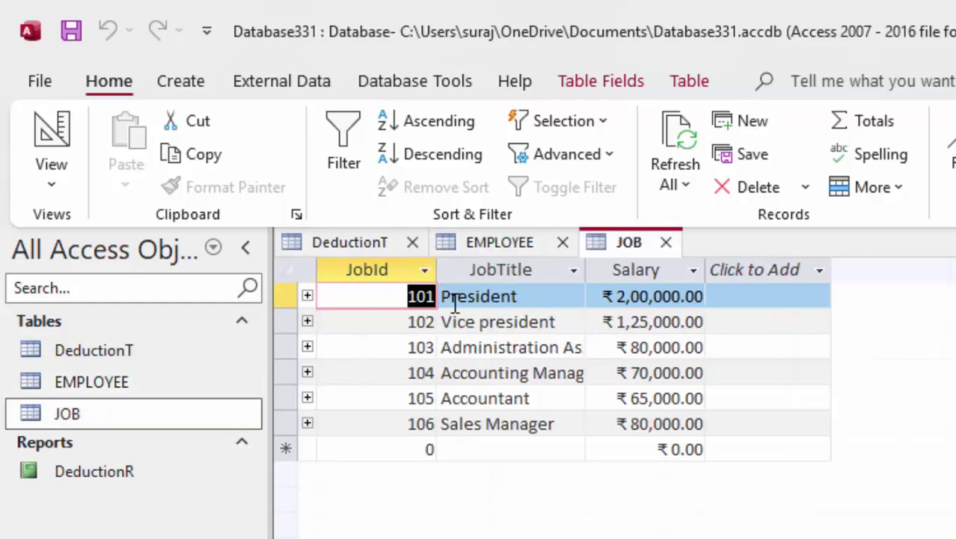
drag(523, 305, 493, 297)
drag(603, 297, 757, 299)
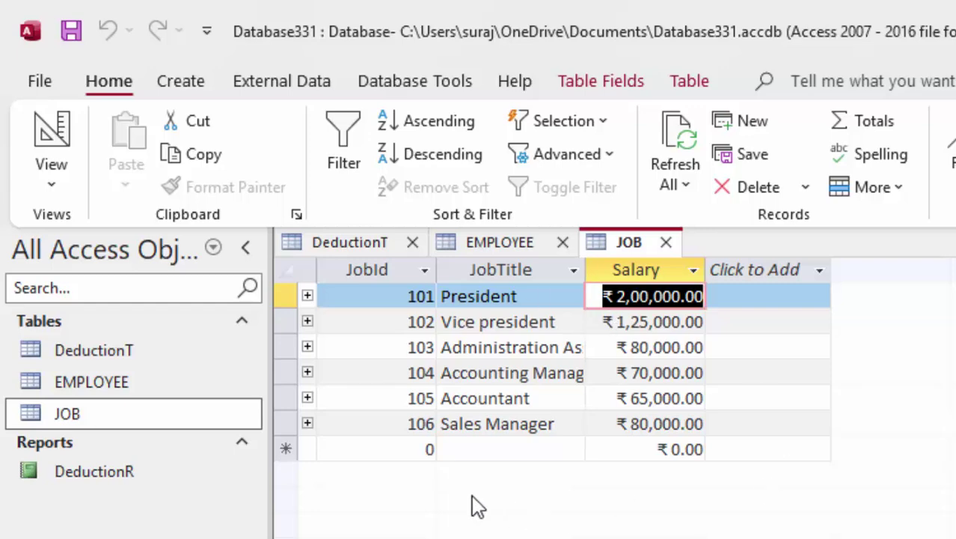
Open the DeductionR report and review all of its columns across the full width.
click(137, 480)
double_click(137, 479)
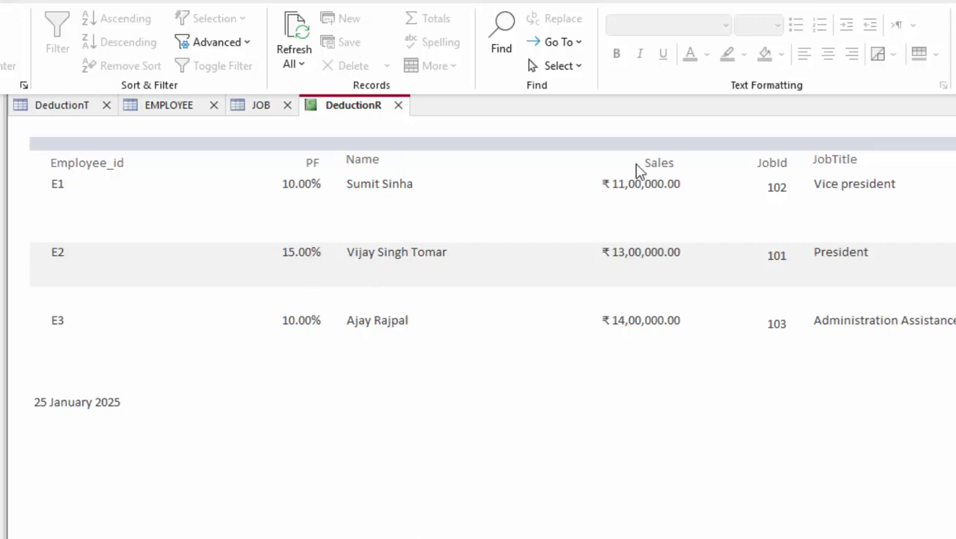
scroll(481, 273, right, 8)
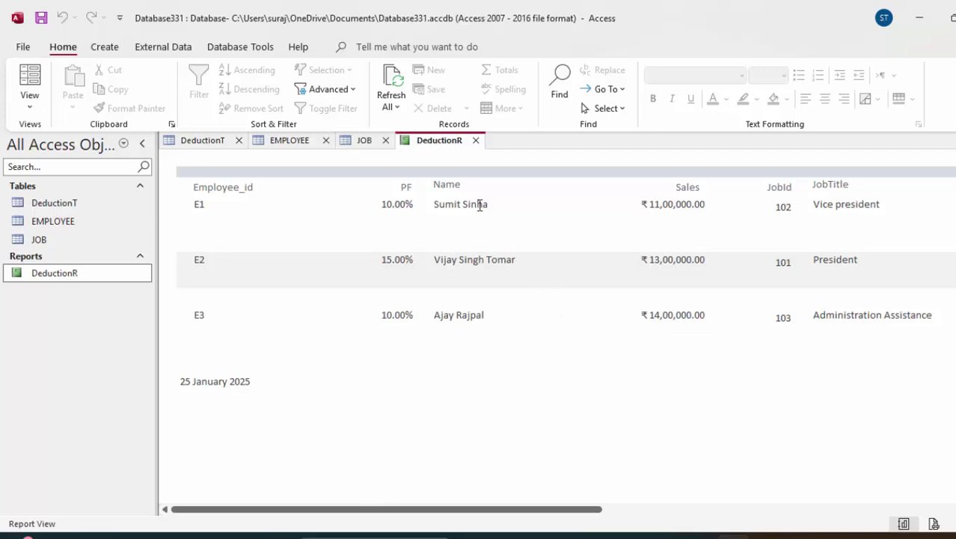
Close the DeductionR report and the JOB, EMPLOYEE and DeductionT tables.
click(475, 141)
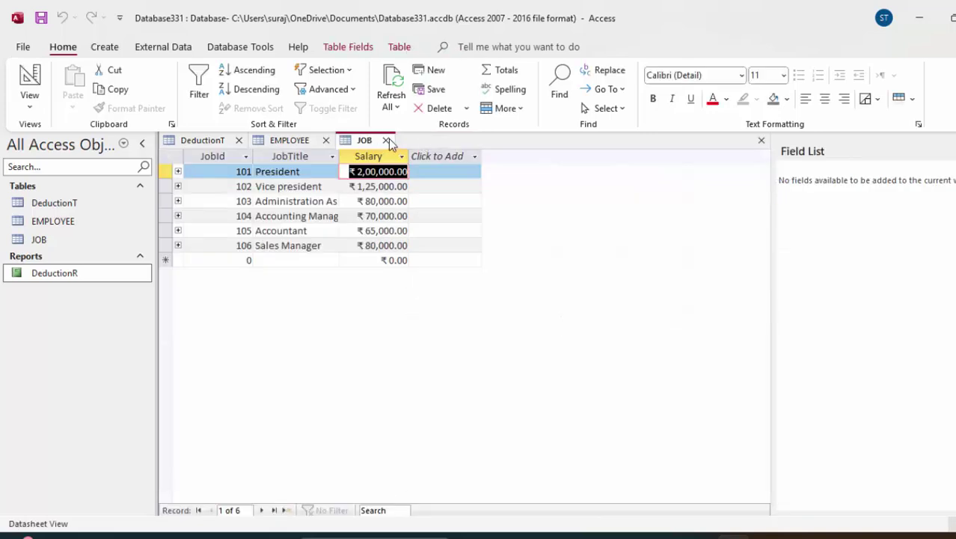
click(386, 141)
click(326, 140)
click(239, 140)
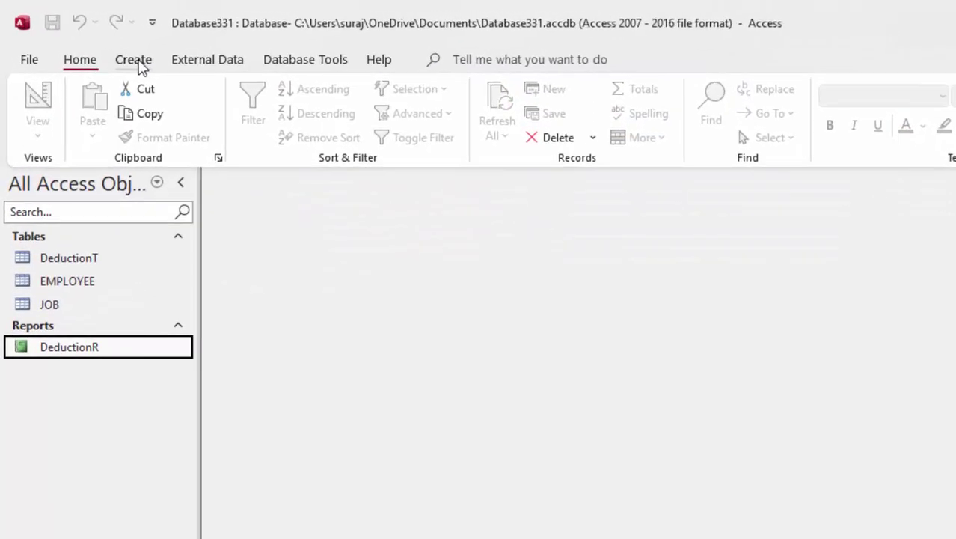
Create a new macro and add an OpenReport action to it.
click(139, 64)
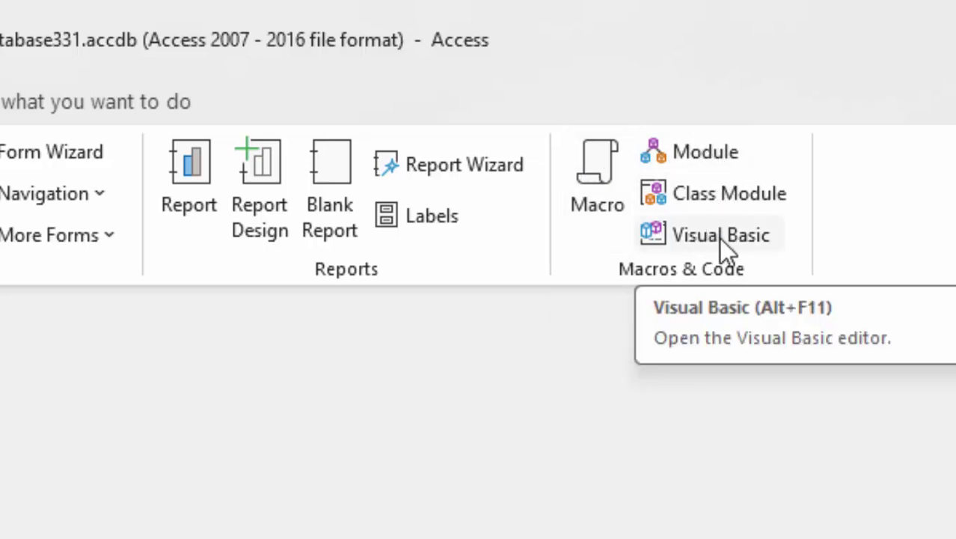
click(615, 152)
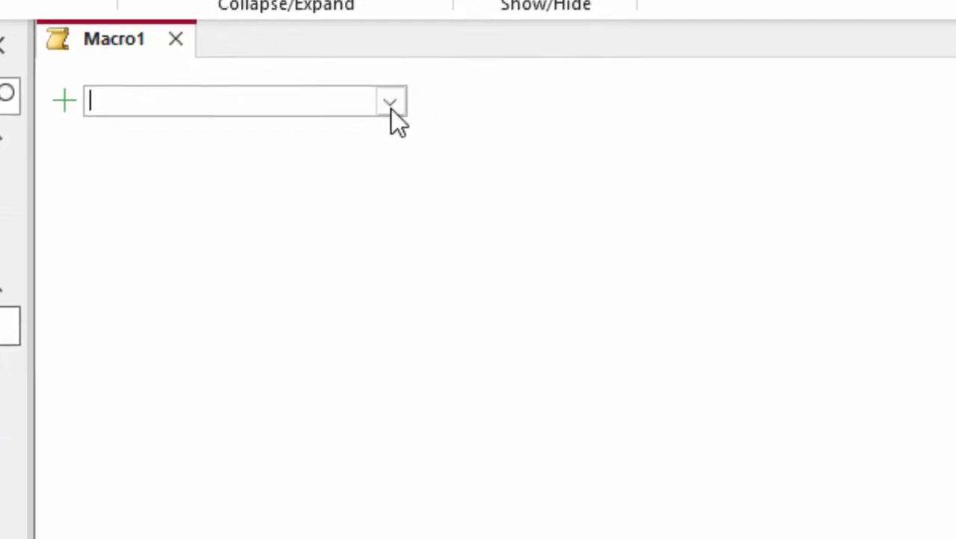
click(396, 106)
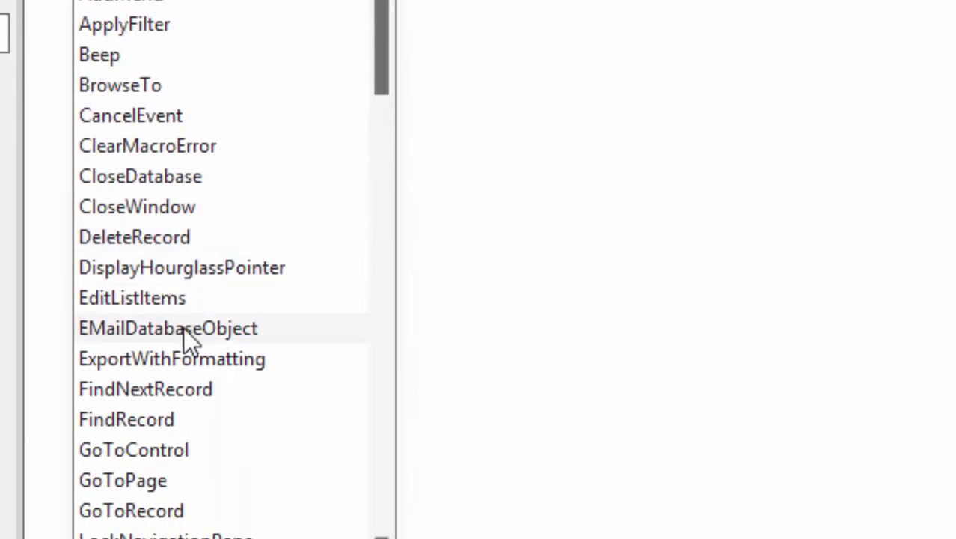
scroll(184, 328, down, 1)
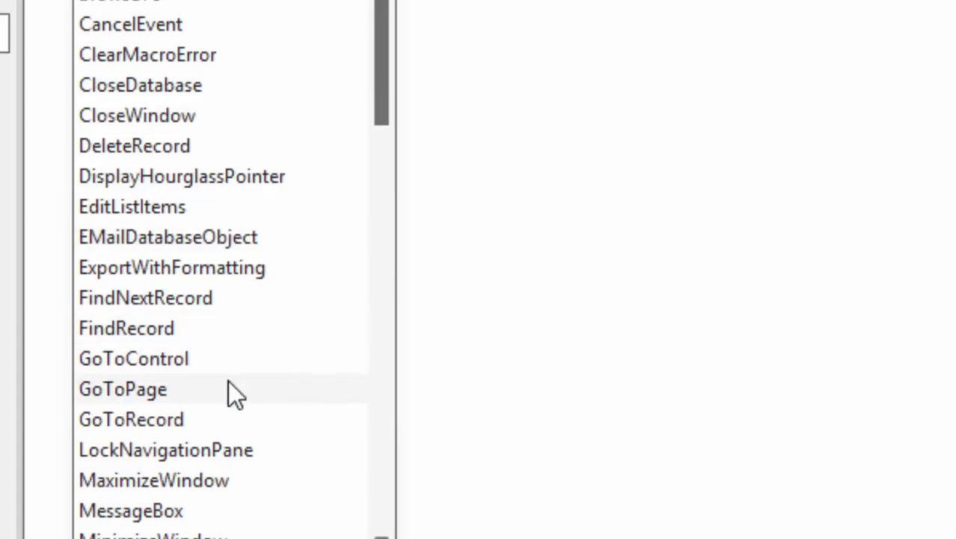
scroll(232, 383, down, 1)
scroll(236, 393, down, 1)
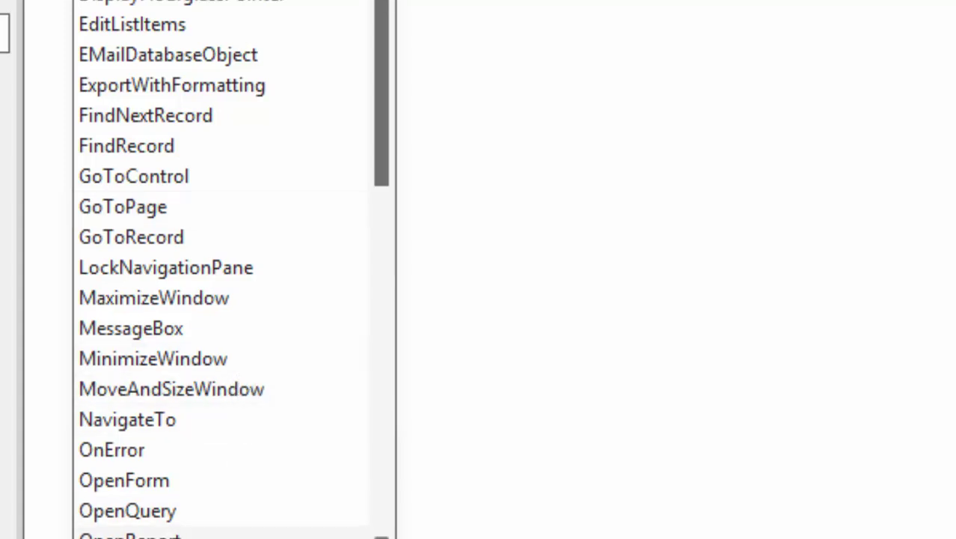
click(127, 535)
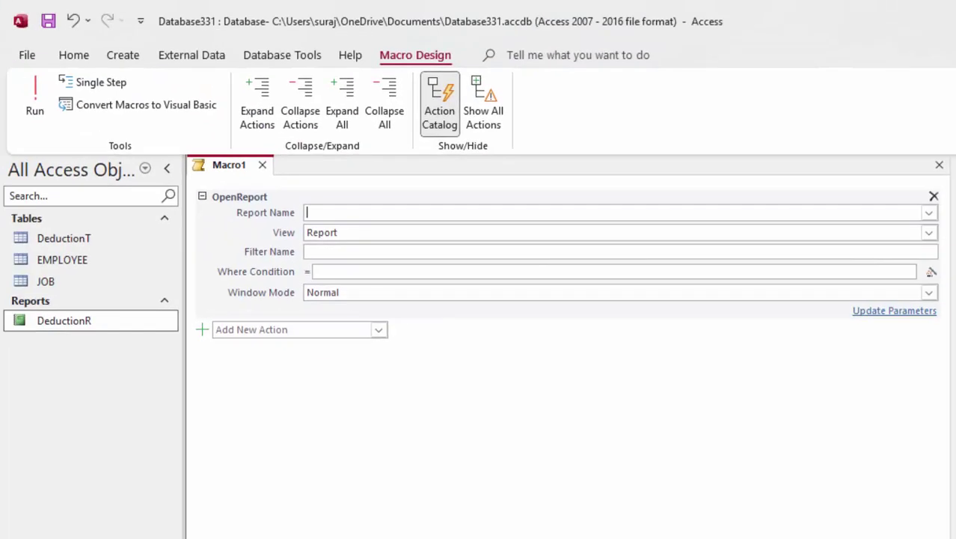
Set the OpenReport action's report name to DeductionR.
click(928, 213)
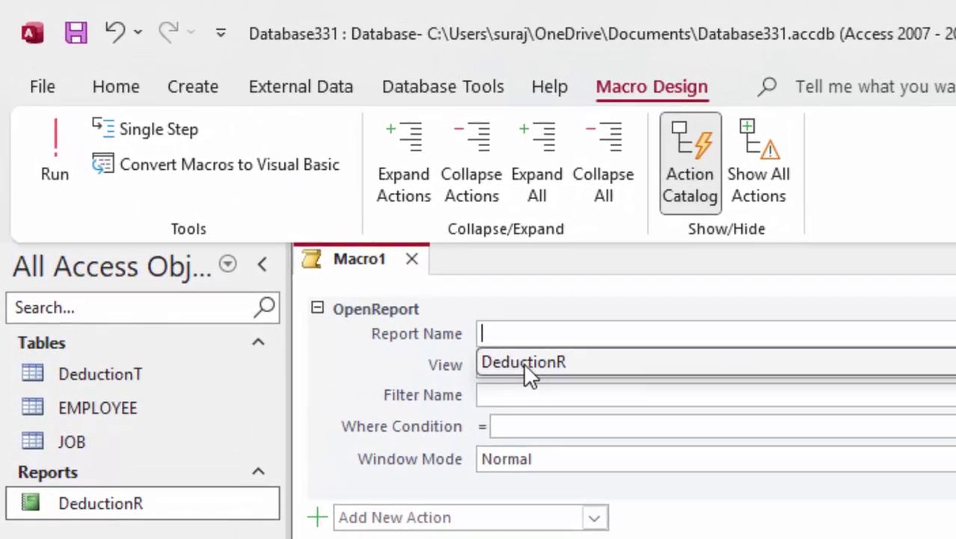
click(334, 233)
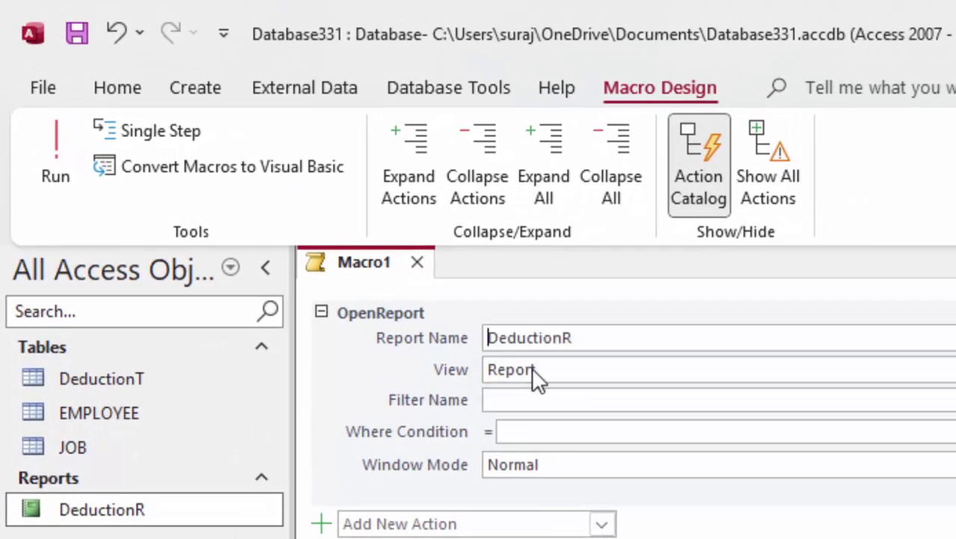
click(568, 404)
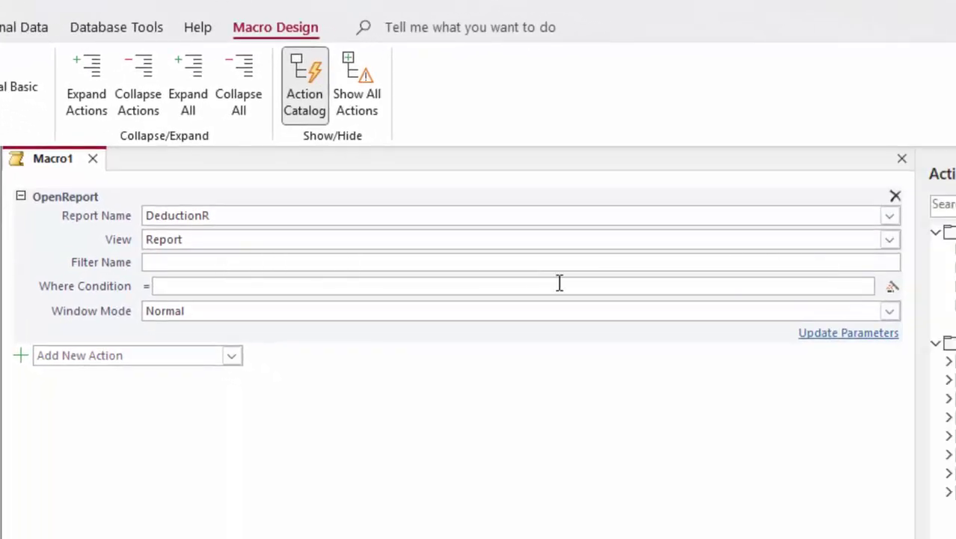
Enter <=100000 as the OpenReport action's Where Condition.
mouse_move(165, 271)
click(192, 282)
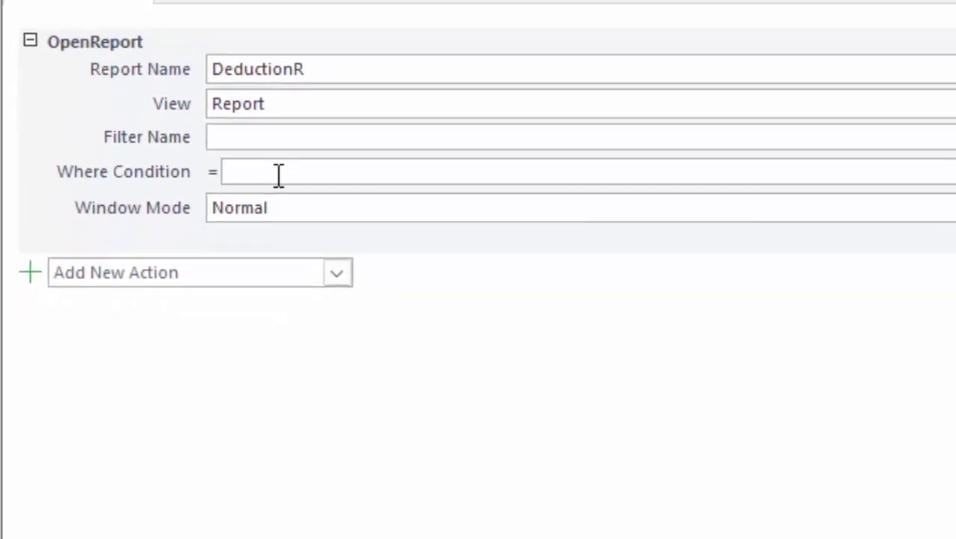
text(<=)
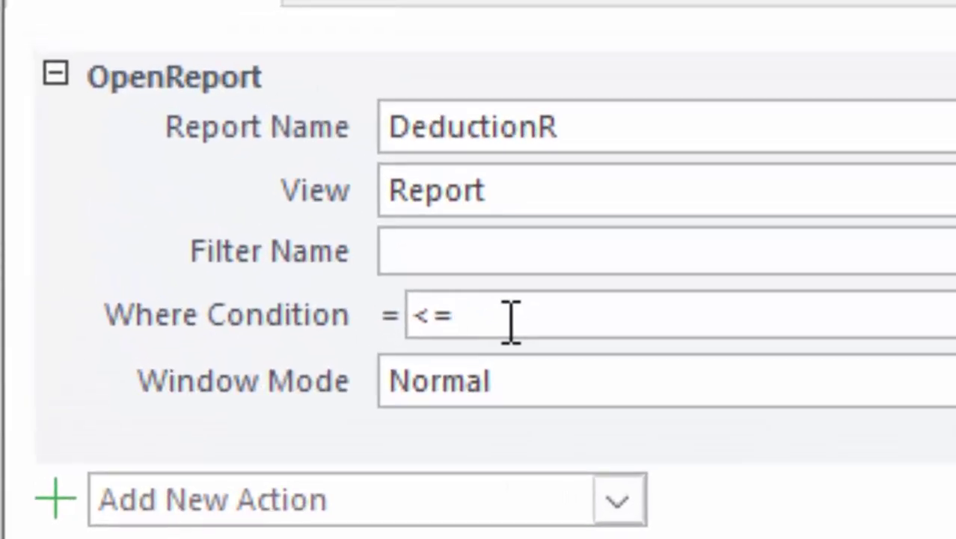
text(1)
key(BackSpace)
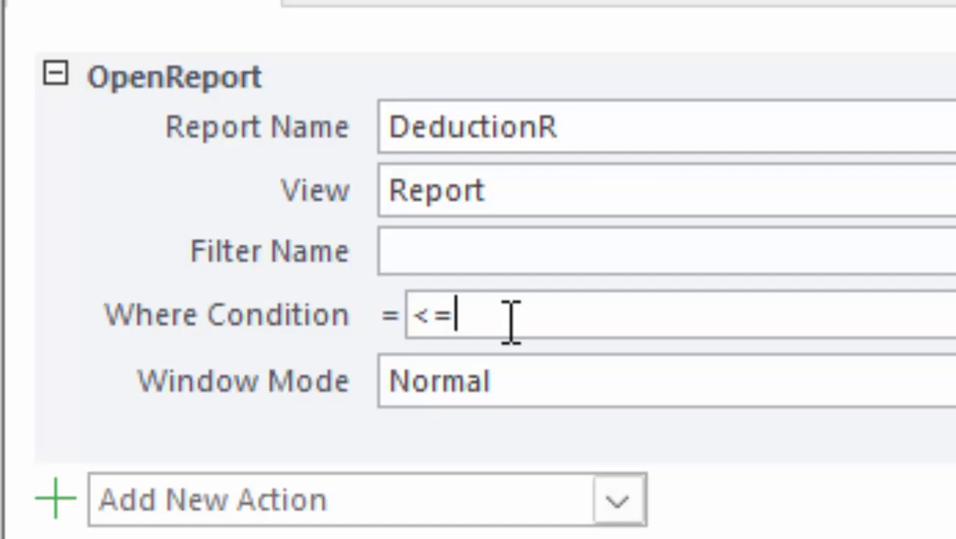
text(100)
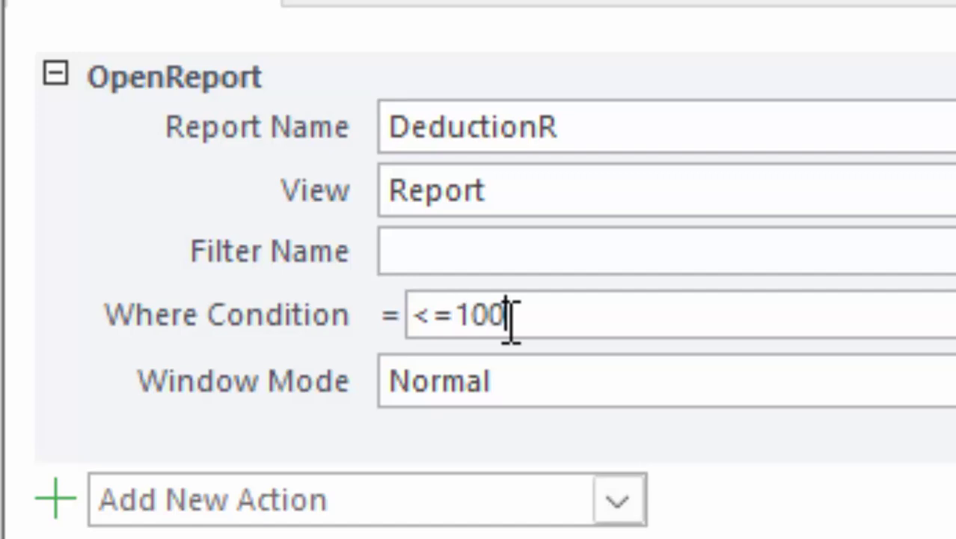
text(000)
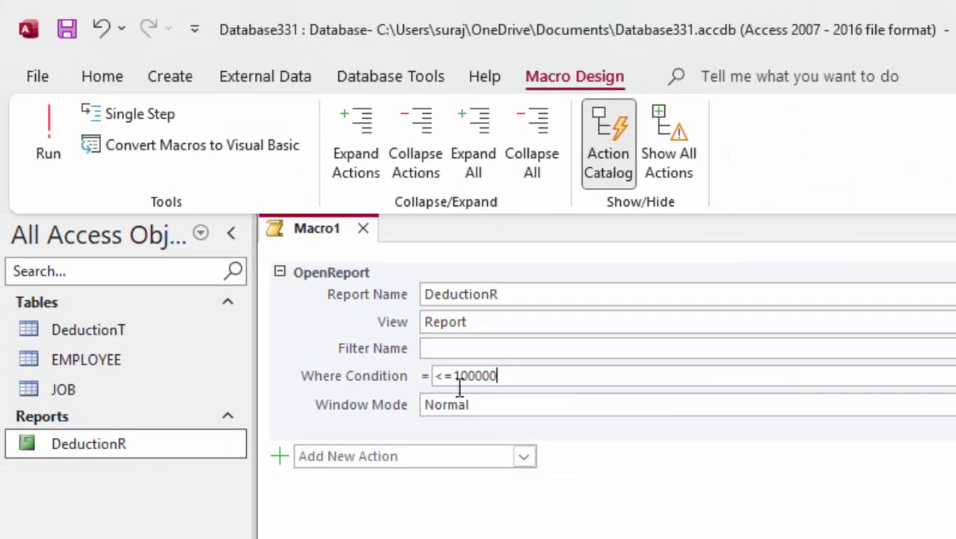
Save the new macro as Macro1 and try to run it.
click(54, 144)
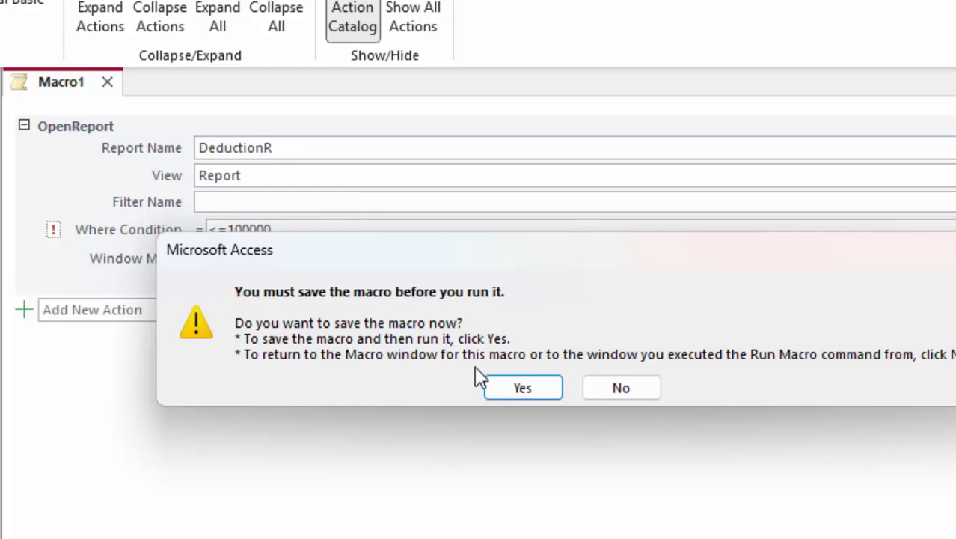
click(522, 394)
click(489, 167)
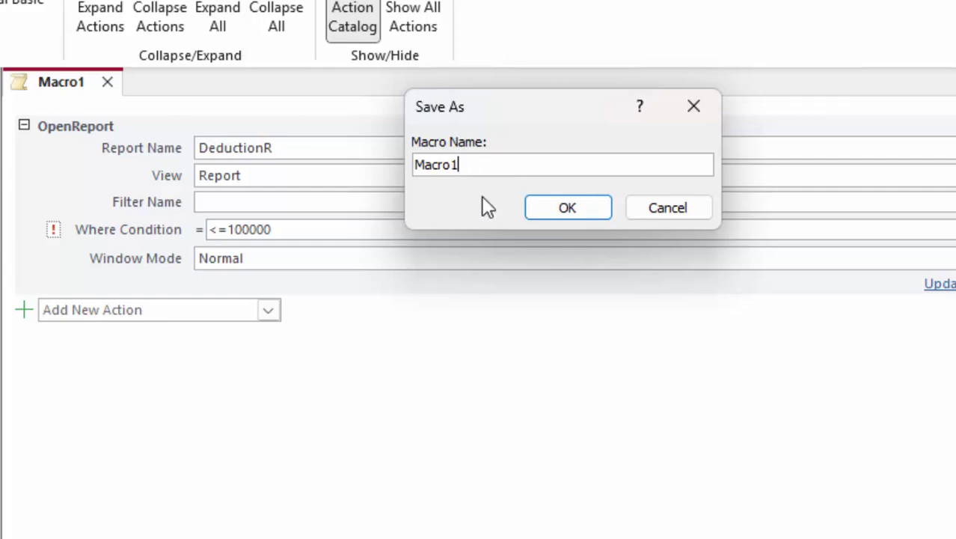
click(546, 214)
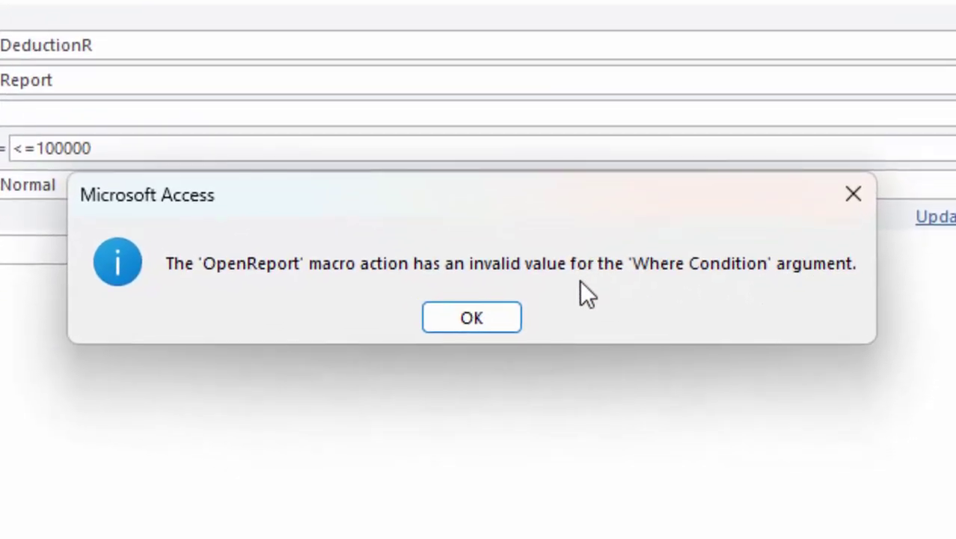
click(457, 314)
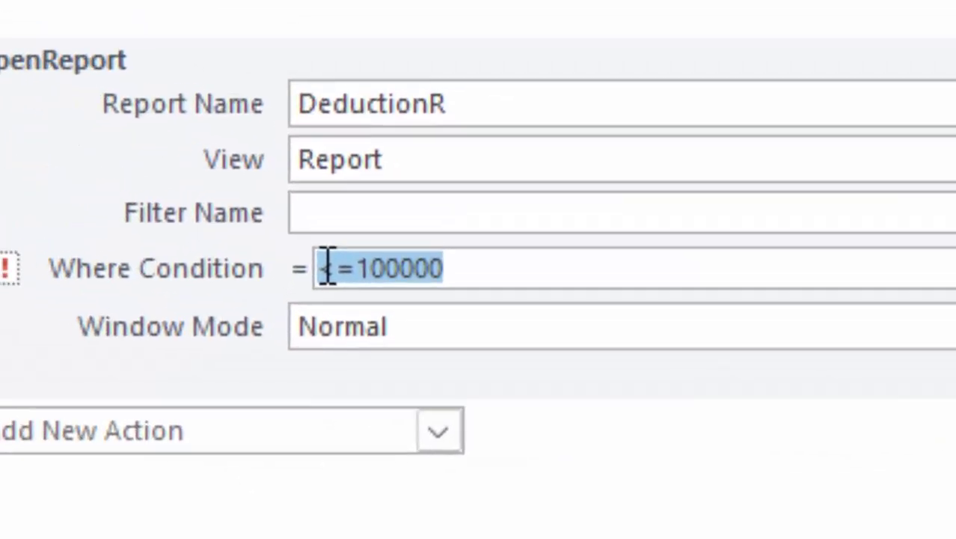
Set the OpenReport action's window mode to Icon and change its Where Condition to Salary<=100000.
click(156, 204)
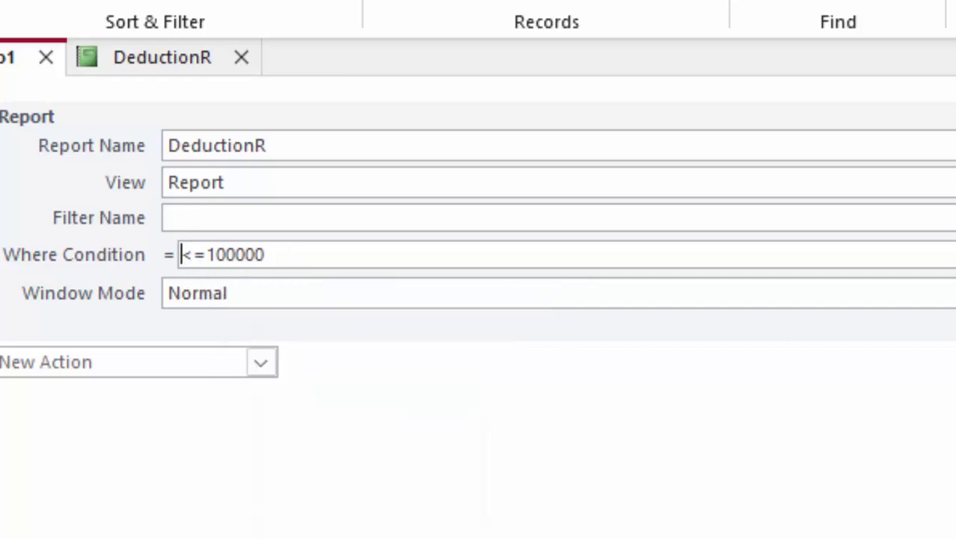
click(197, 293)
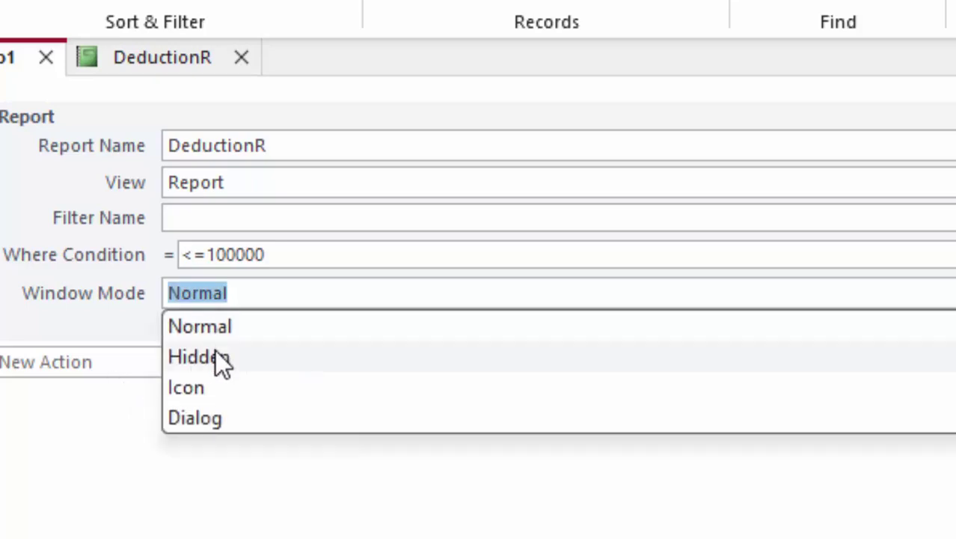
click(215, 395)
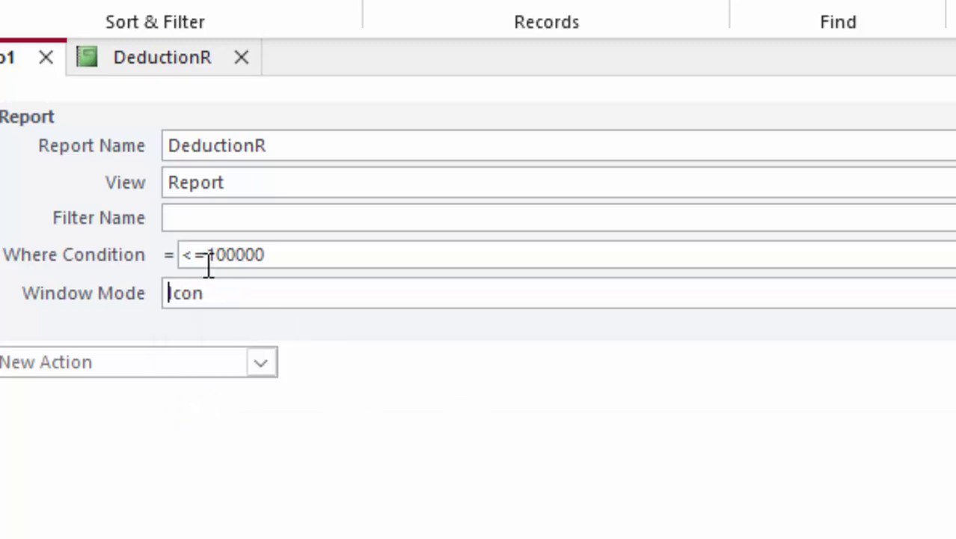
click(185, 258)
text(Salary)
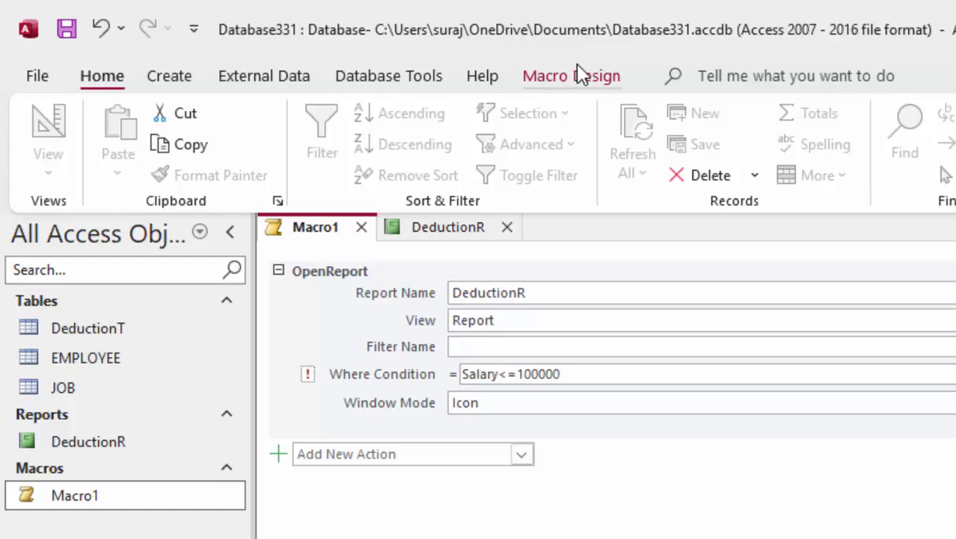
Save and run Macro1, and examine the filtered DeductionR report across to its Salary column.
click(586, 74)
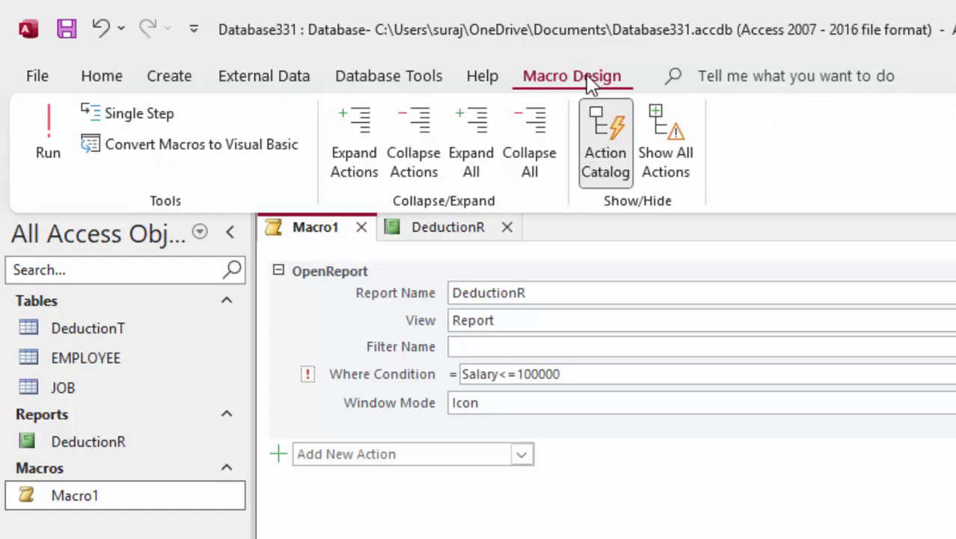
click(50, 128)
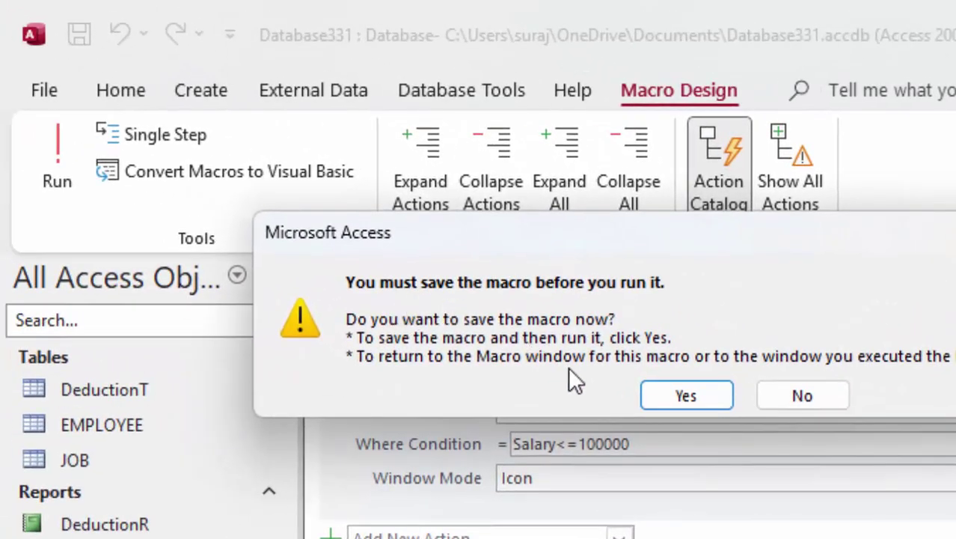
click(659, 396)
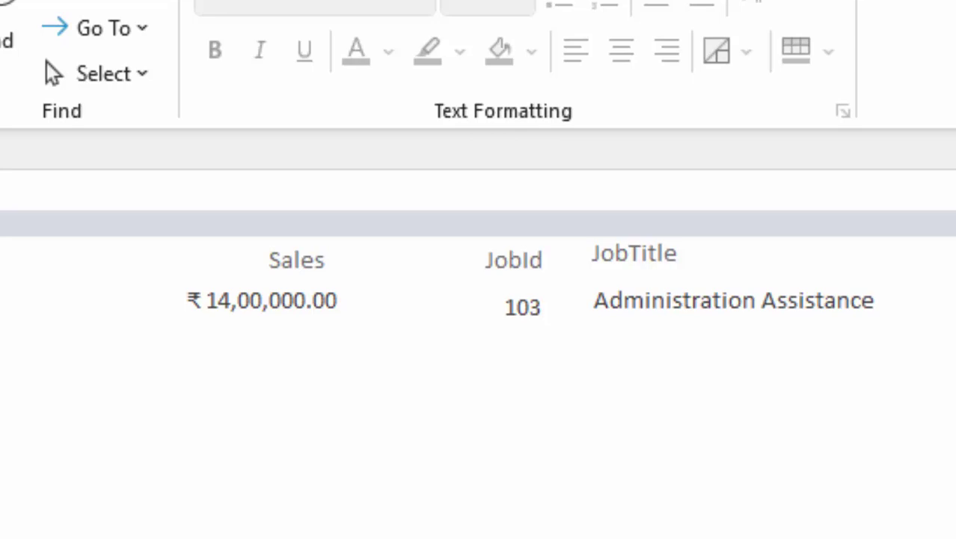
scroll(400, 434, right, 10)
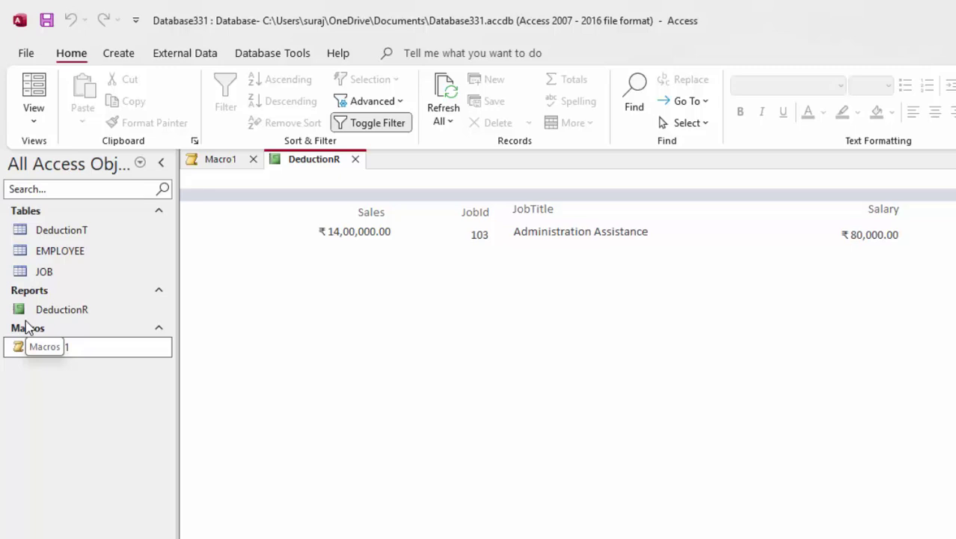
Return to Macro1 and review the Where Condition of its OpenReport action.
click(225, 162)
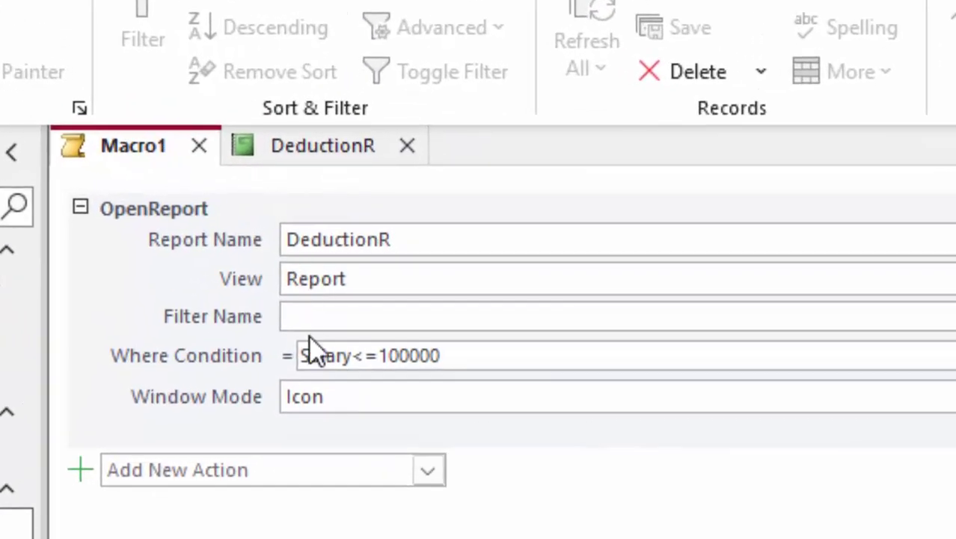
click(306, 350)
click(476, 357)
Create a second macro and add an OpenReport action to it.
click(47, 10)
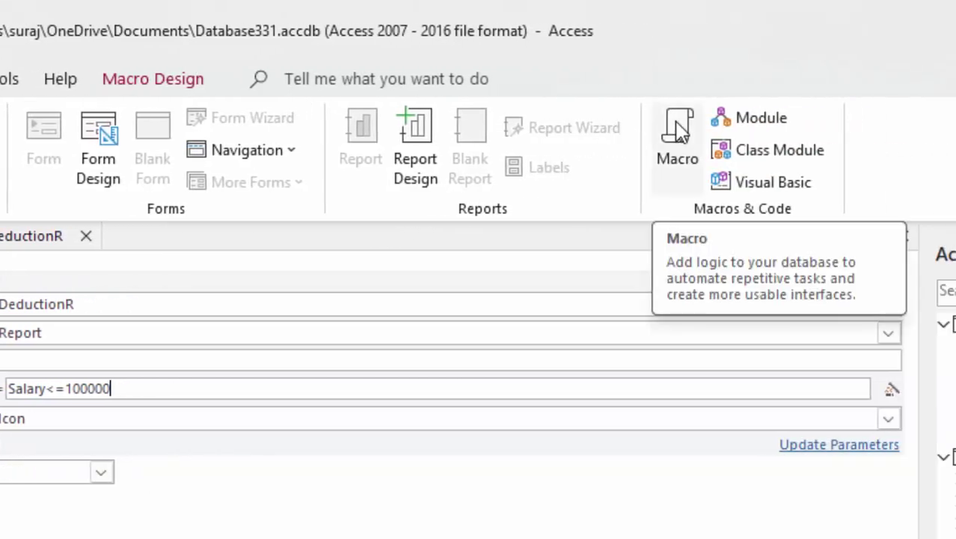
click(677, 127)
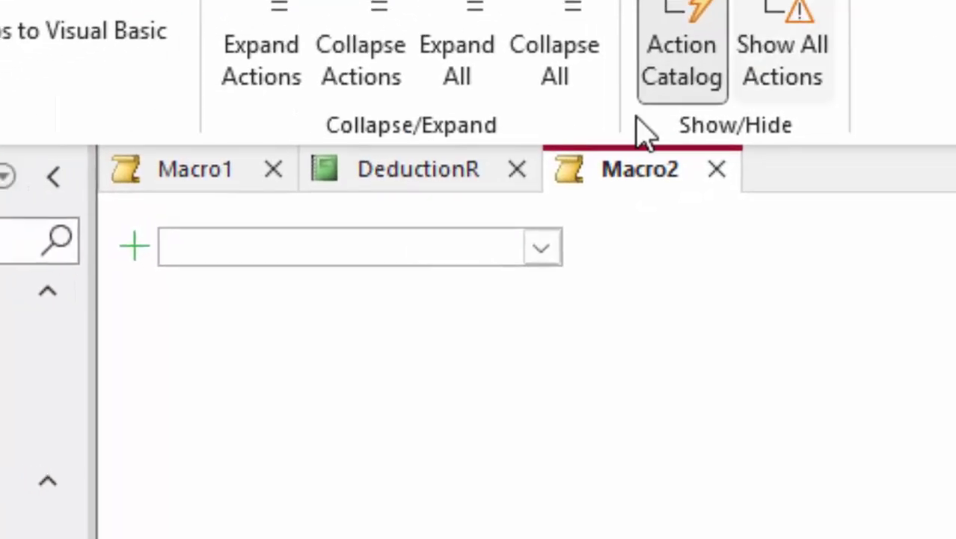
click(610, 241)
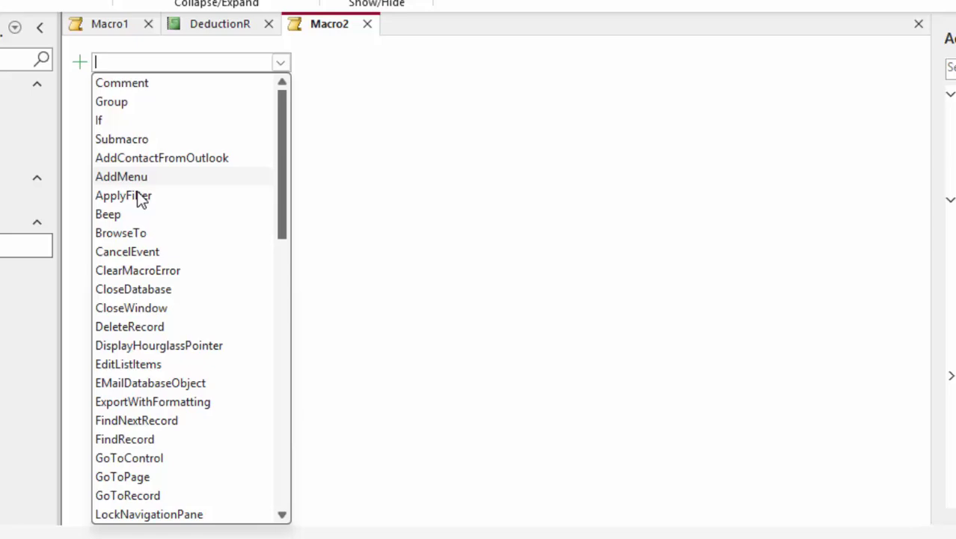
scroll(183, 496, down, 2)
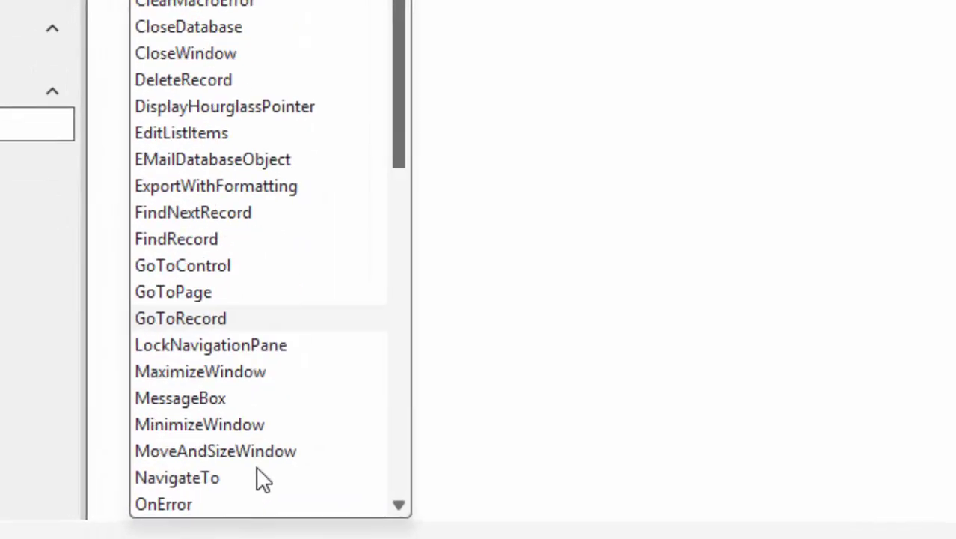
scroll(265, 476, down, 1)
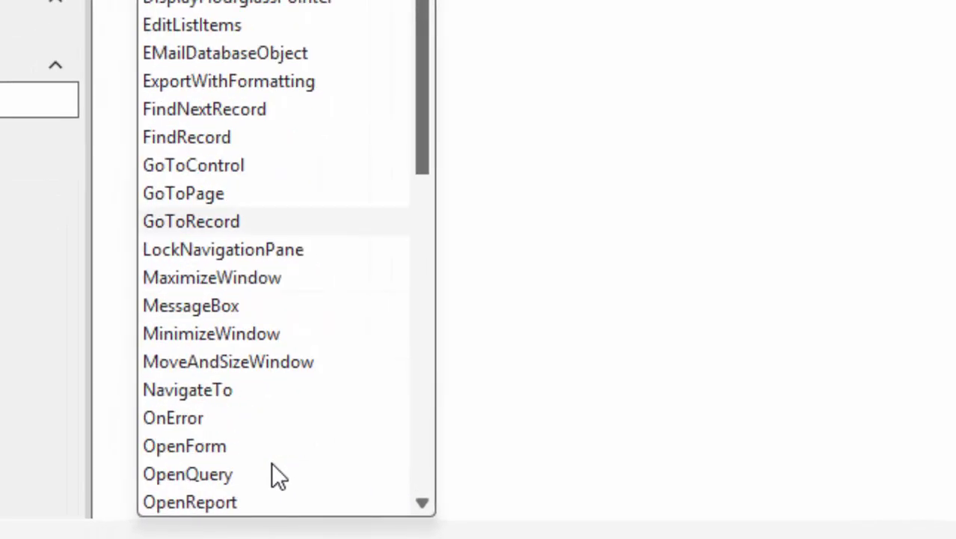
scroll(271, 463, down, 1)
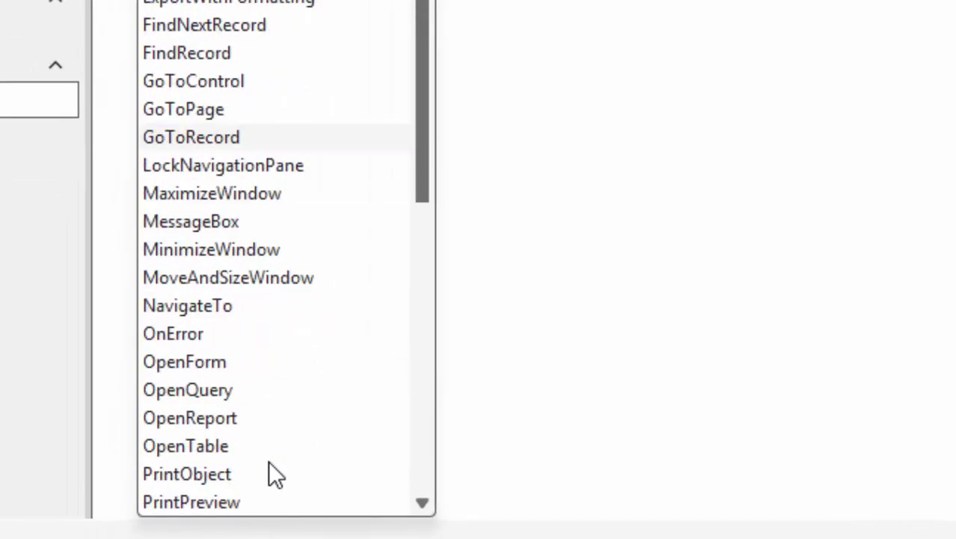
click(206, 426)
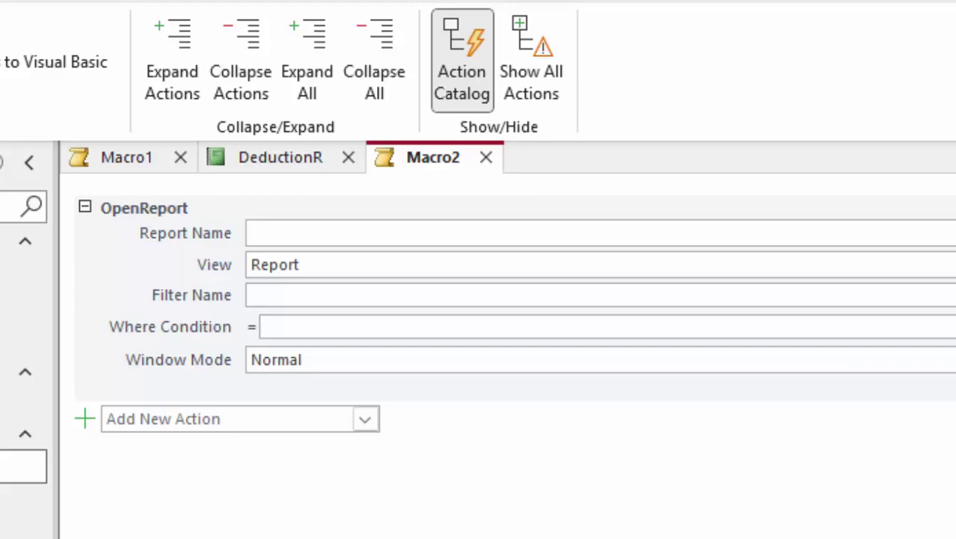
Set the second macro's OpenReport action to open the DeductionR report in Print Preview view.
click(752, 233)
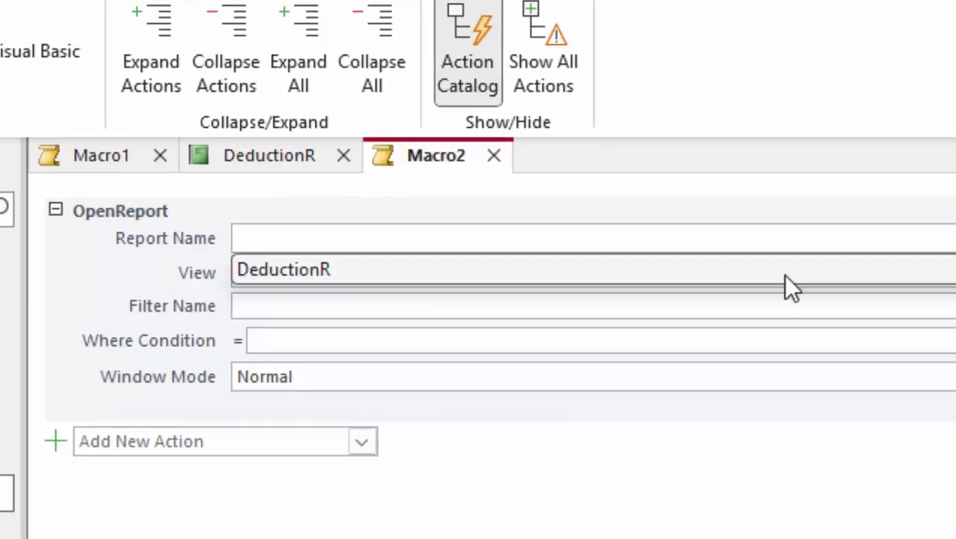
click(317, 273)
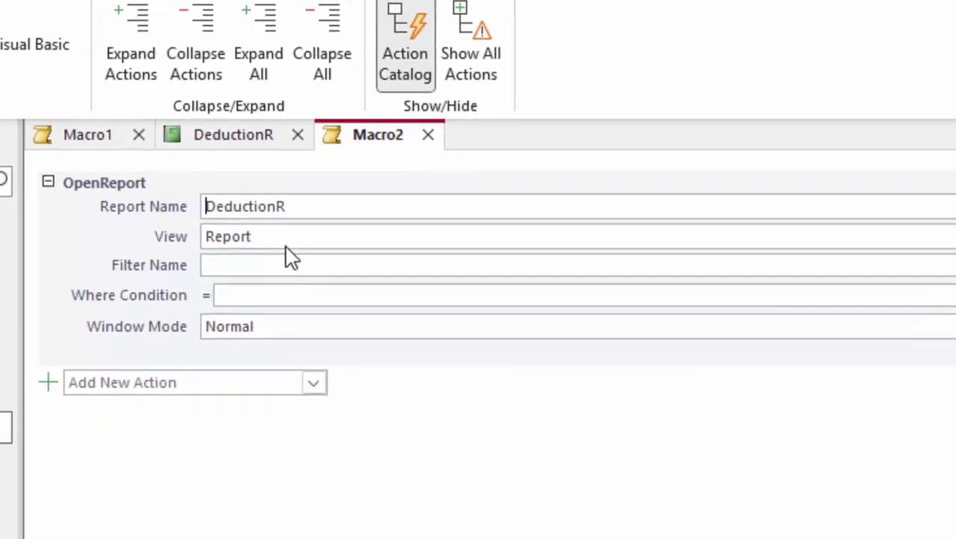
click(236, 199)
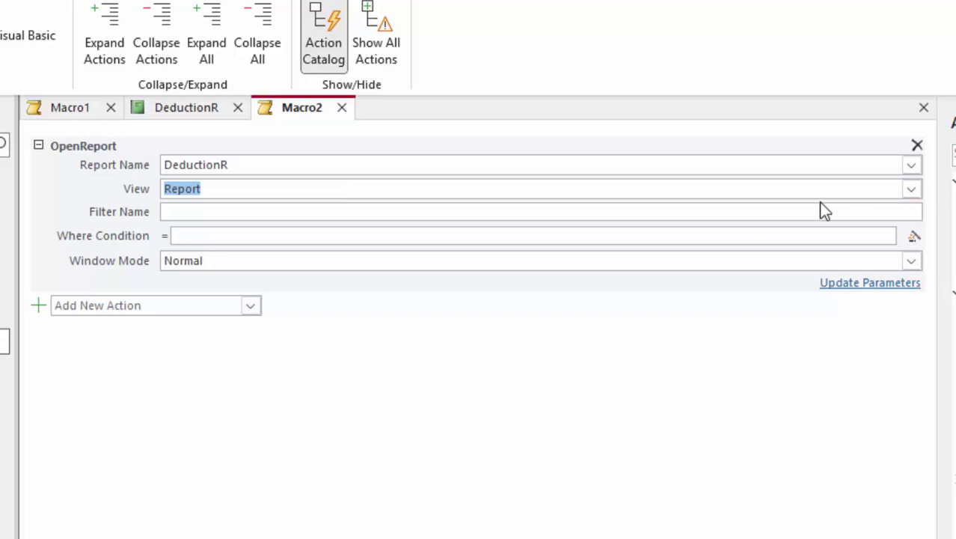
click(909, 189)
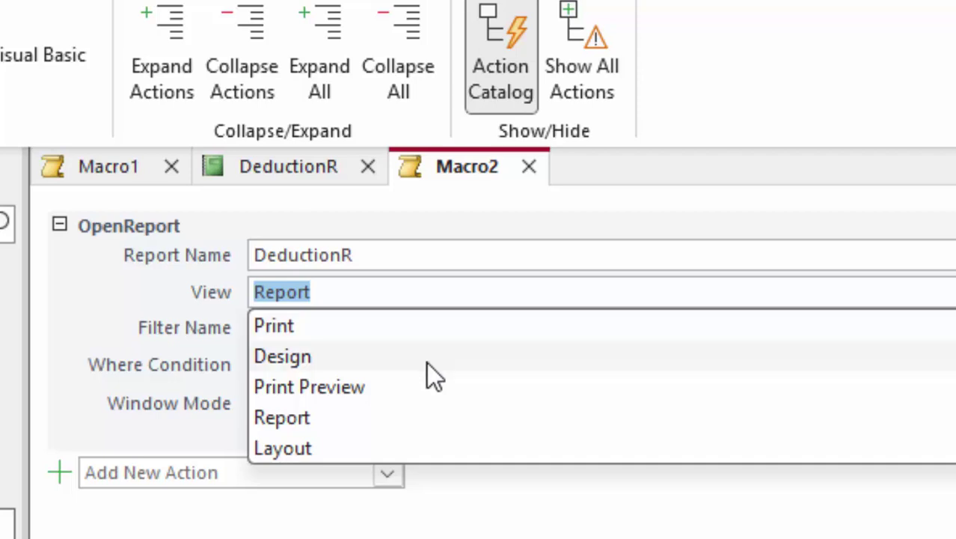
click(396, 387)
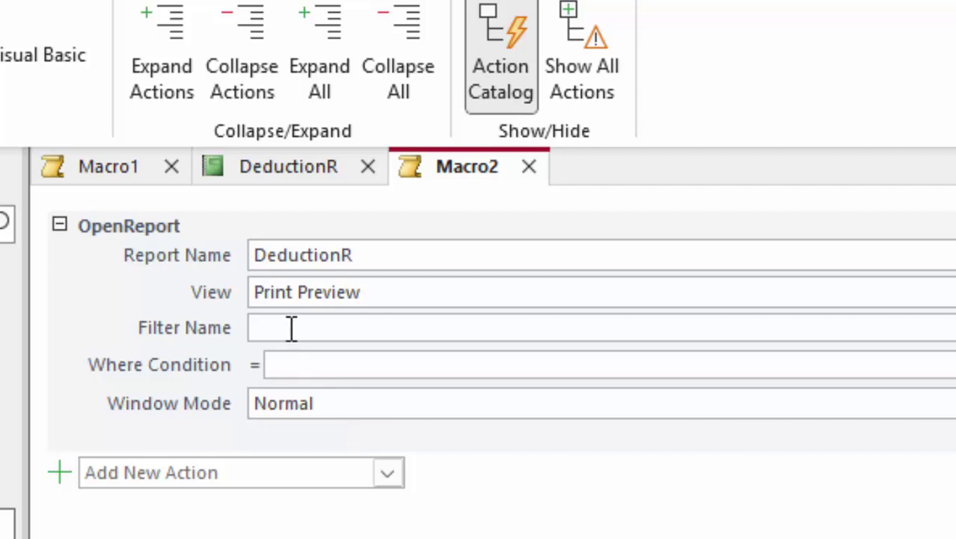
Check the field names in the DeductionR report and enter Sales<100000 as the second macro's Where Condition.
click(298, 371)
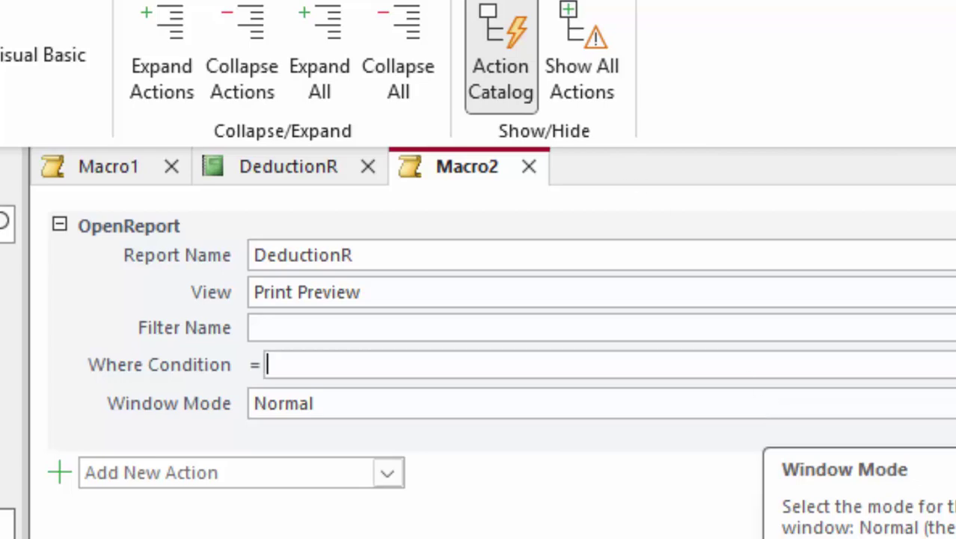
key(ctrl+F6)
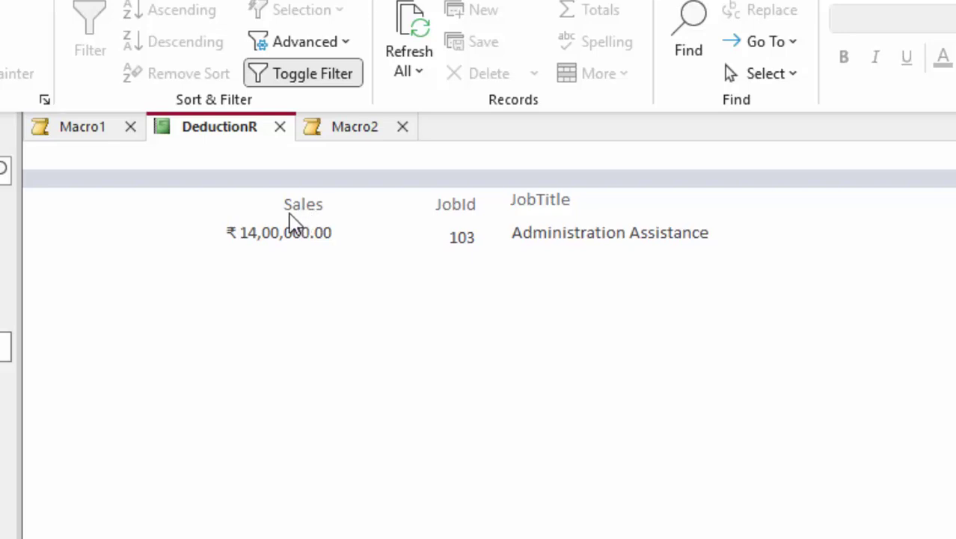
click(358, 132)
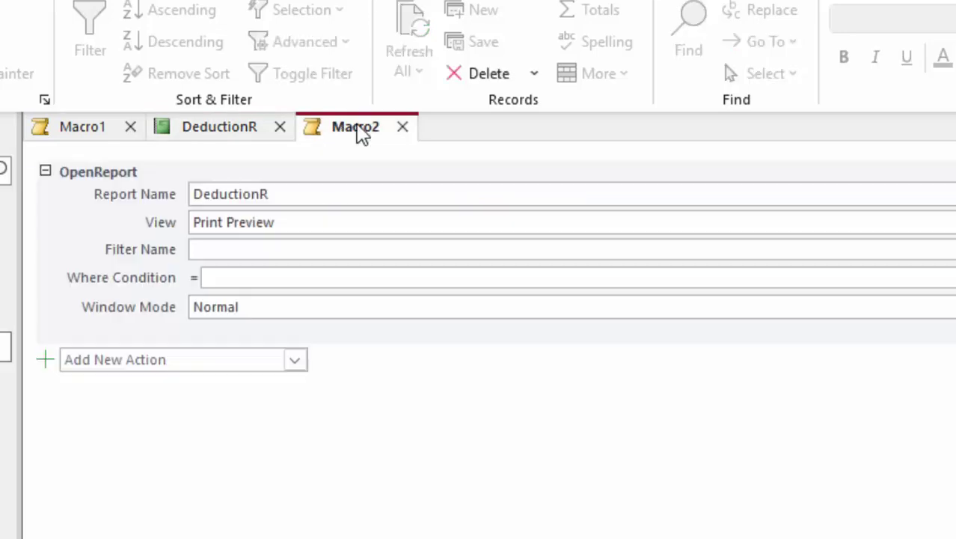
click(217, 279)
text(Sa)
text(lary < 1000)
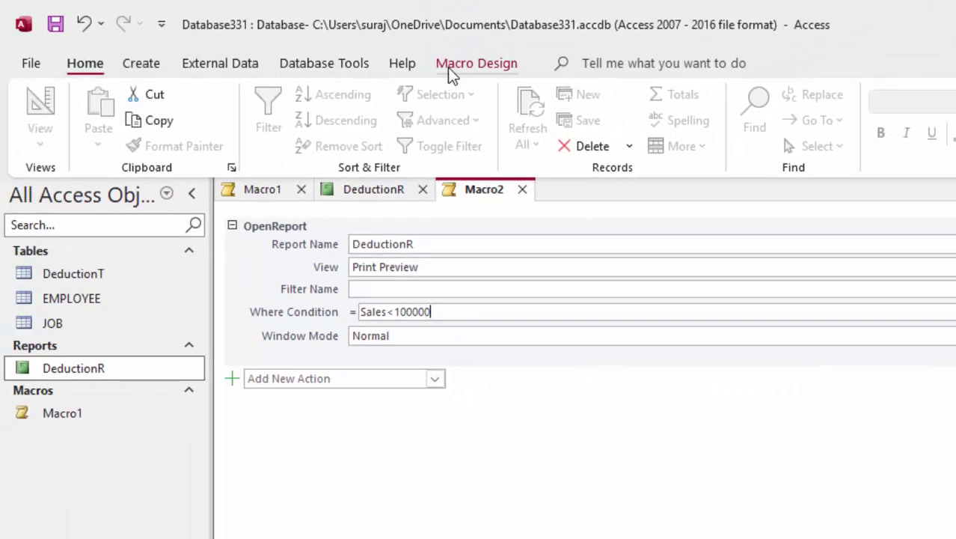
Save the second macro as Macro2 and run it.
click(449, 67)
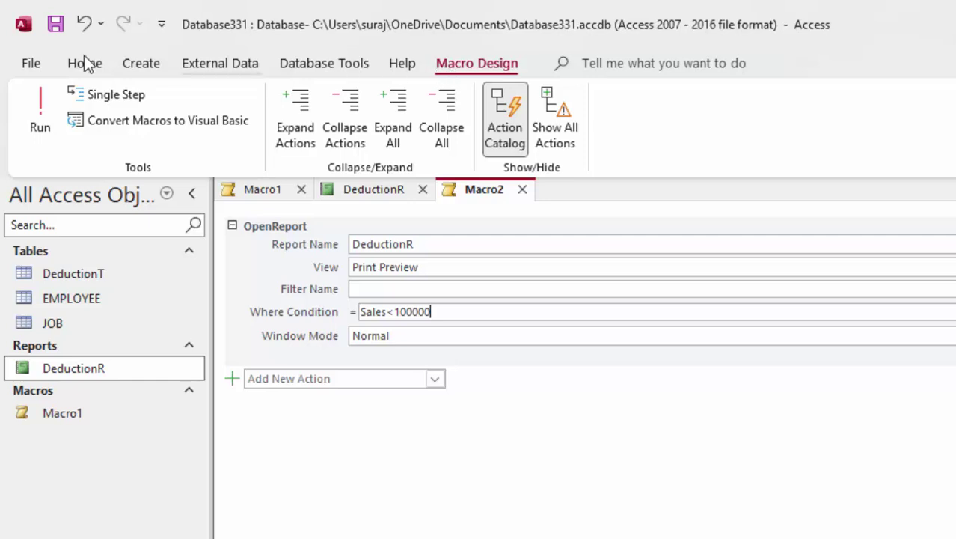
click(41, 113)
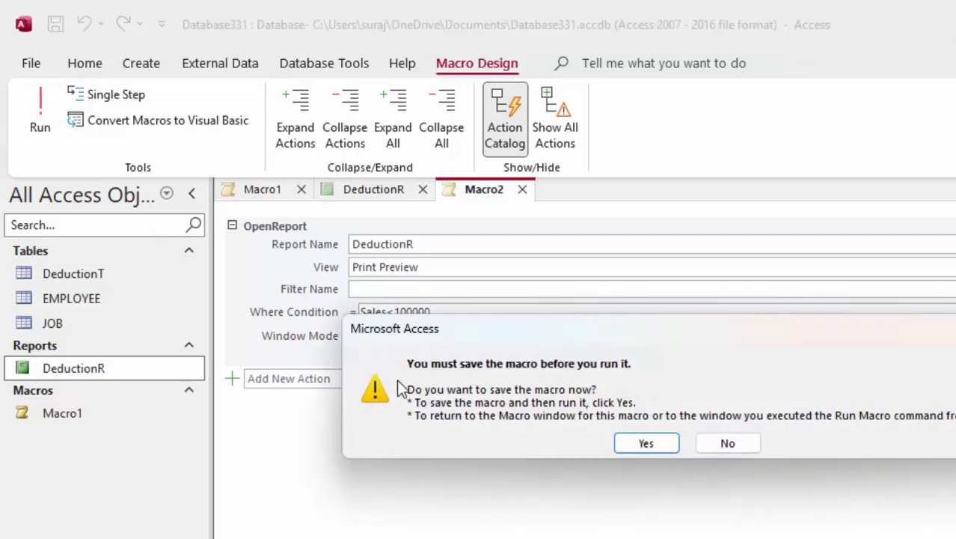
click(646, 443)
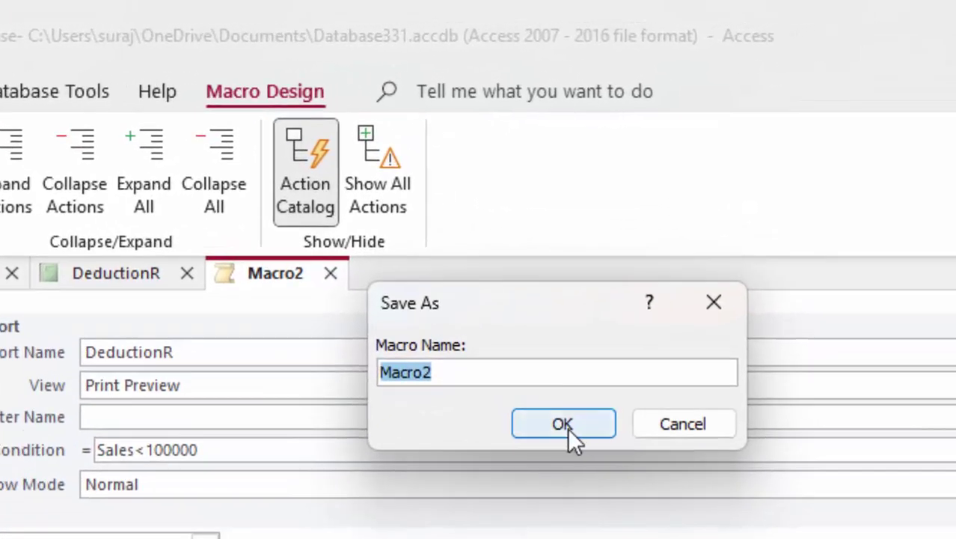
click(633, 352)
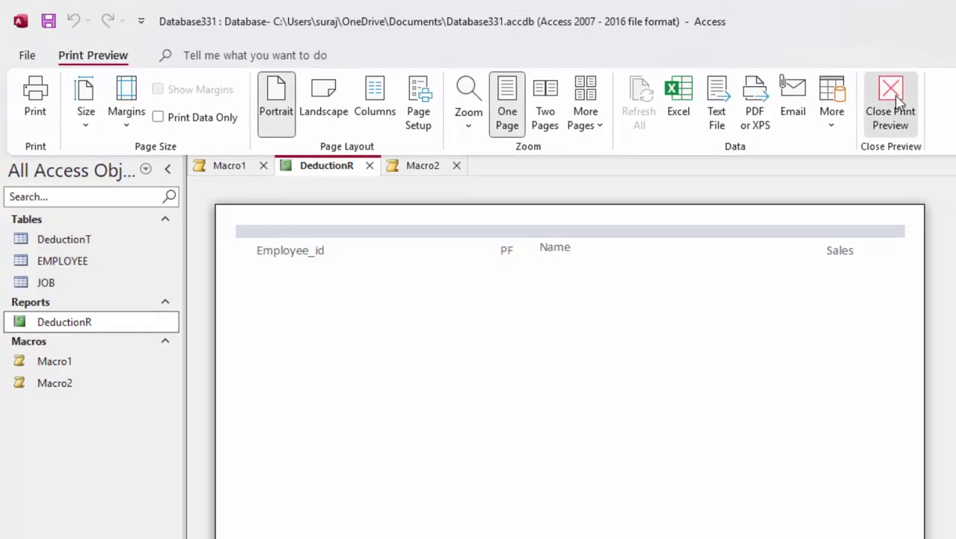
Close the DeductionR report's print preview and open Macro2 in Design View.
click(912, 16)
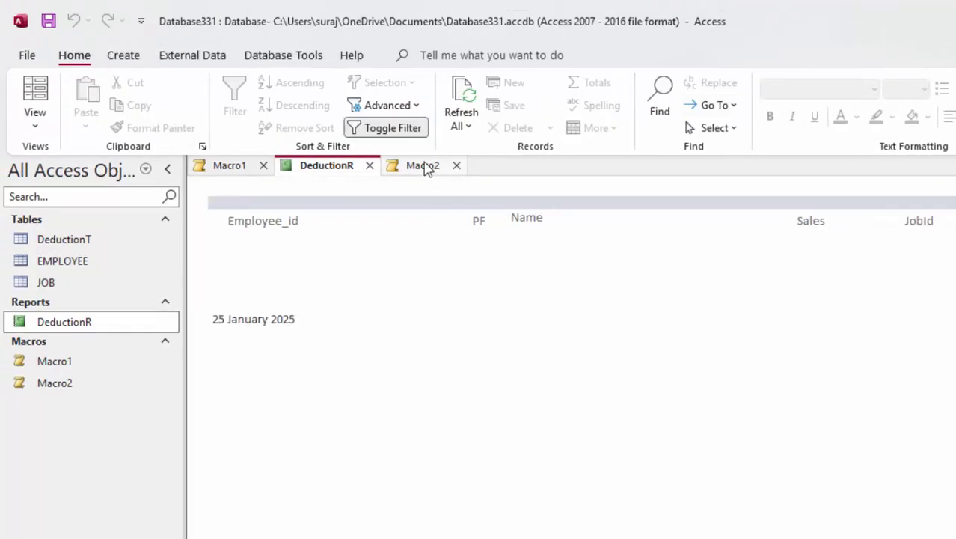
click(38, 126)
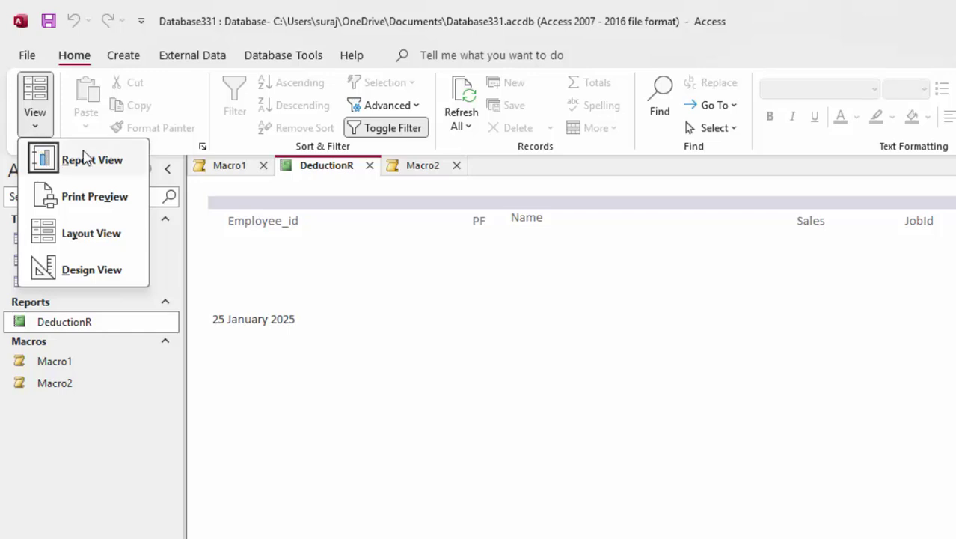
click(555, 327)
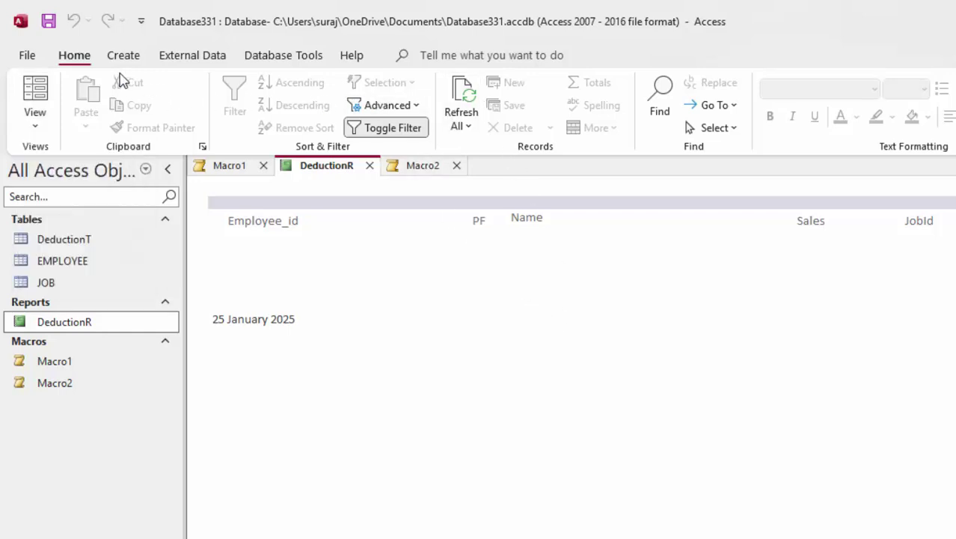
click(80, 385)
right_click(81, 385)
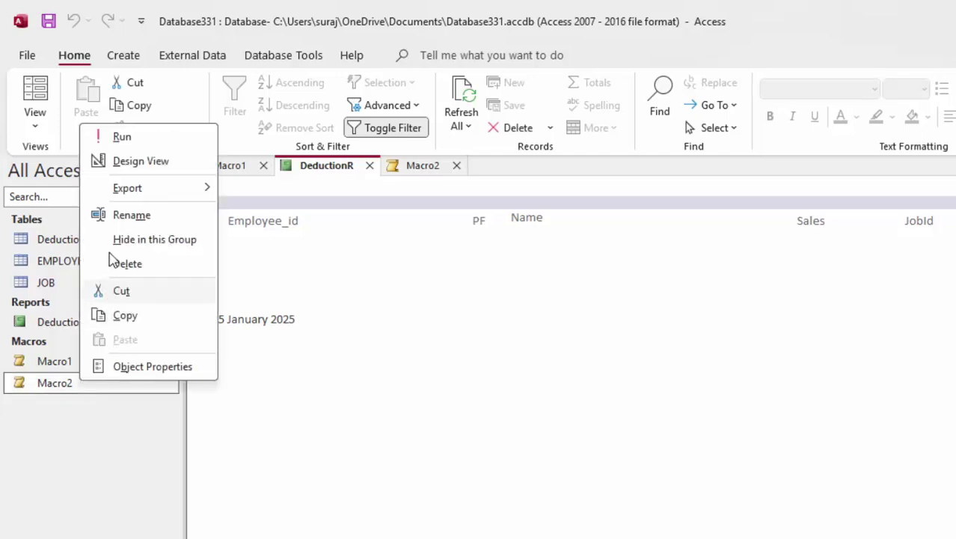
click(142, 165)
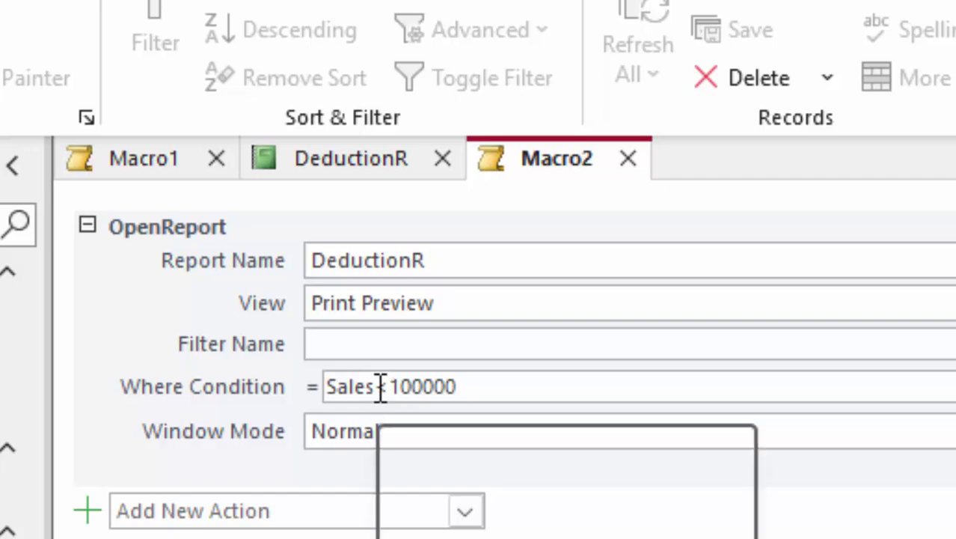
Change the Where Condition of Macro2's OpenReport action to Sales>100000.
click(388, 386)
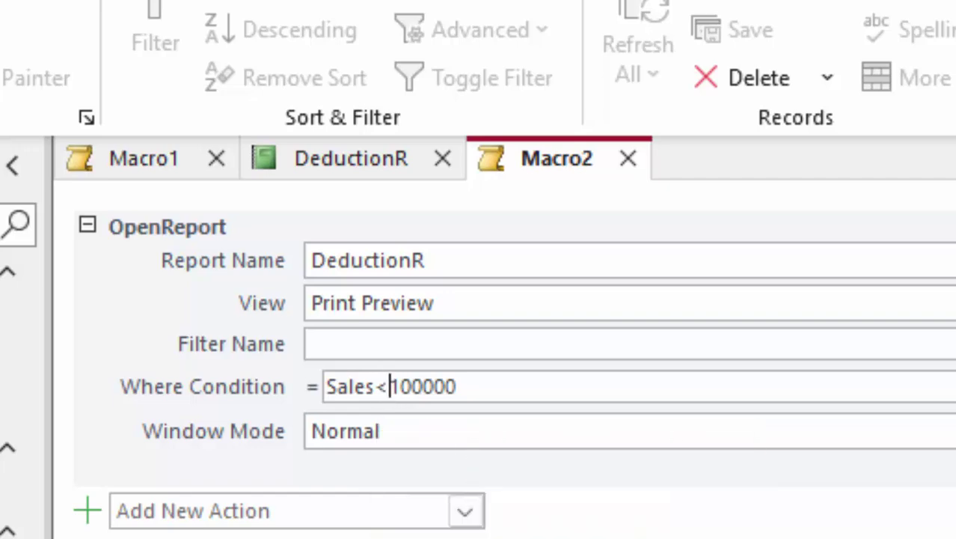
key(BackSpace)
text(>)
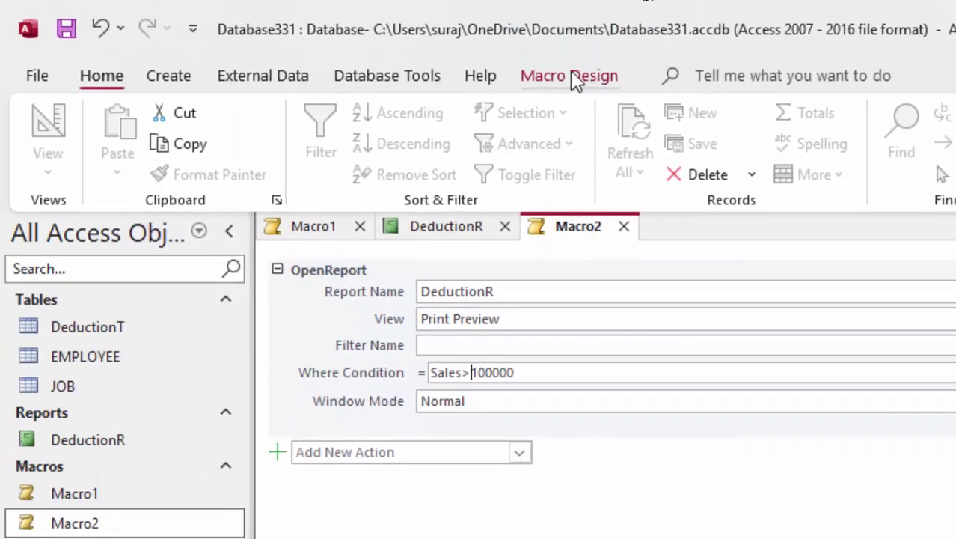
Run Macro2, saving its changes first, and view the records in the DeductionR print preview.
click(573, 77)
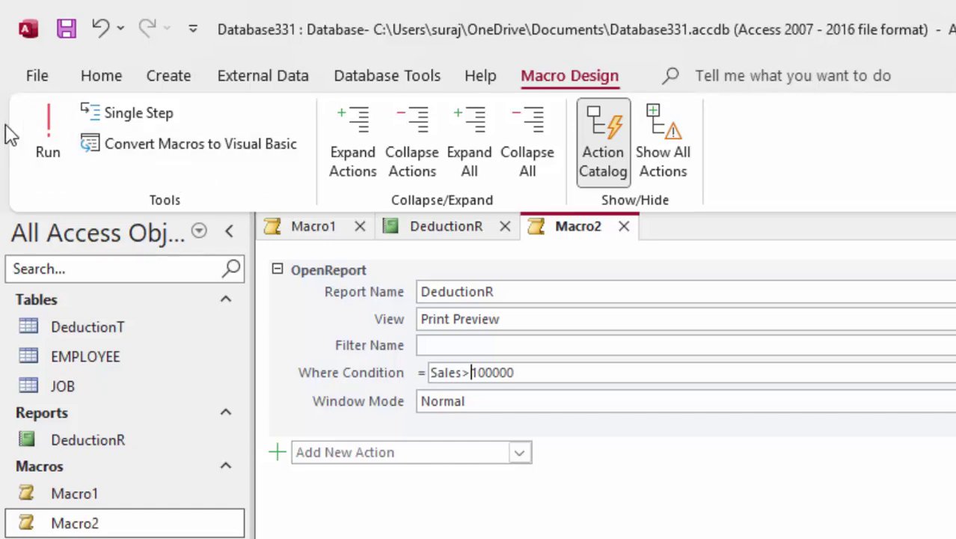
click(57, 131)
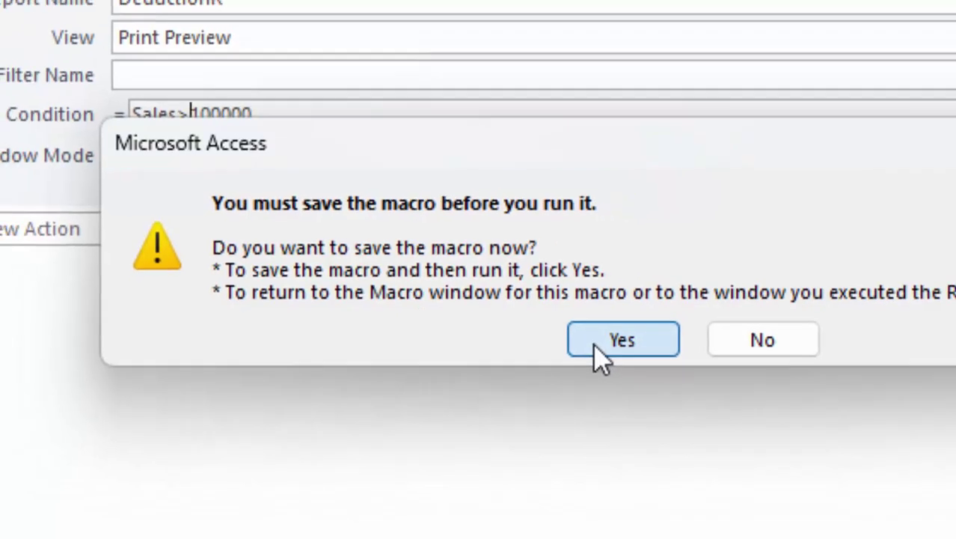
click(643, 363)
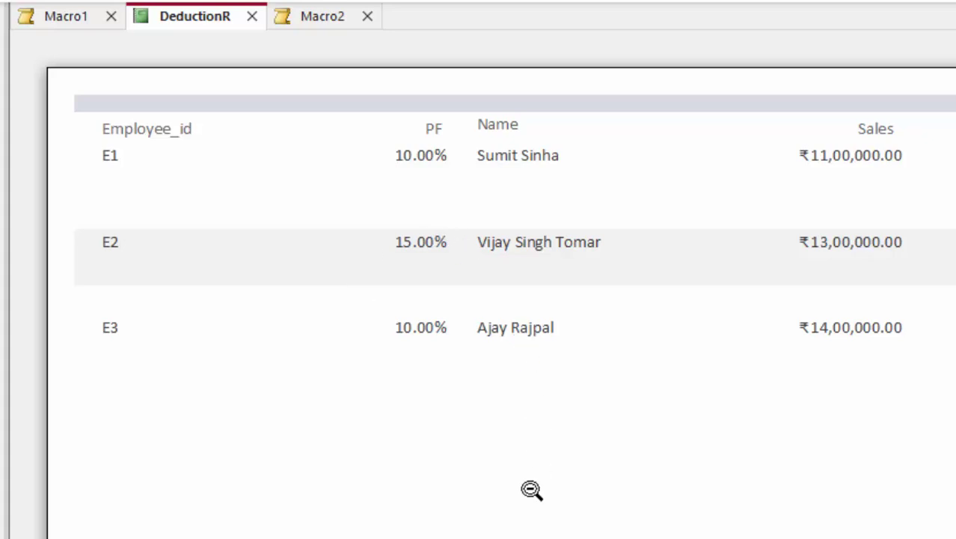
scroll(518, 449, down, 1)
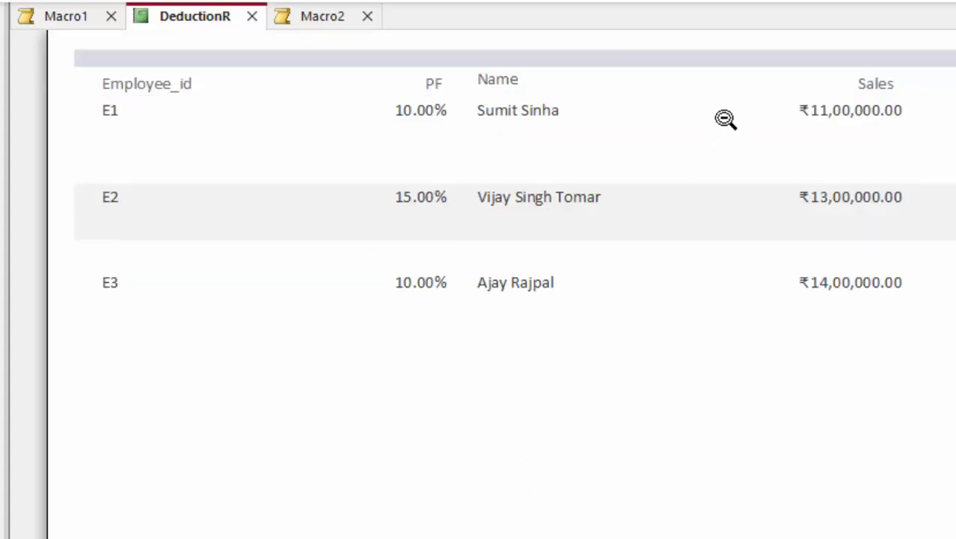